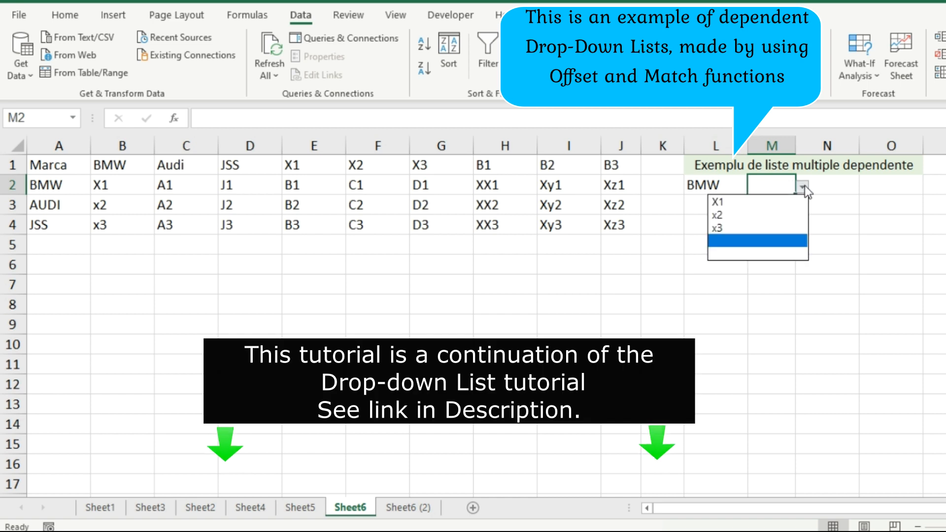
Choose X1 in M2, B1 in N2 and XX1 in O2 from the dependent drop-down lists.
click(775, 203)
click(859, 188)
click(865, 187)
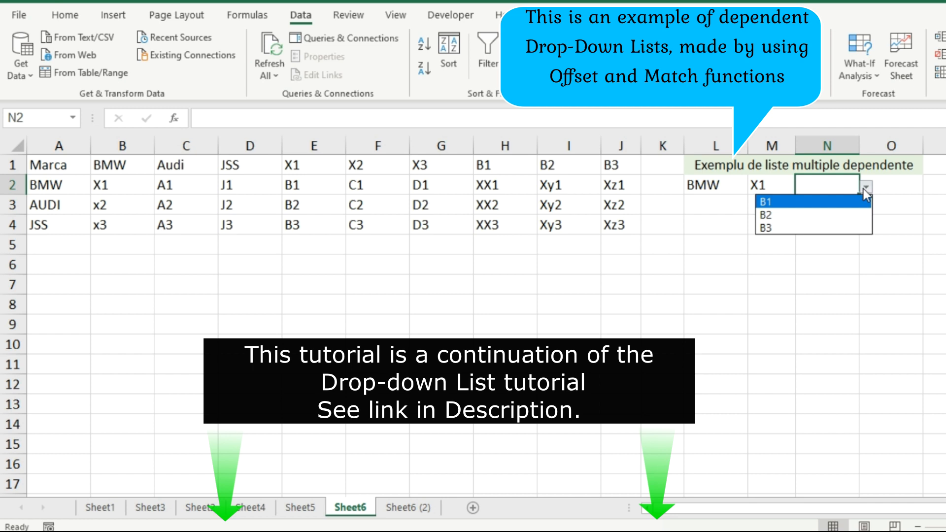
click(840, 202)
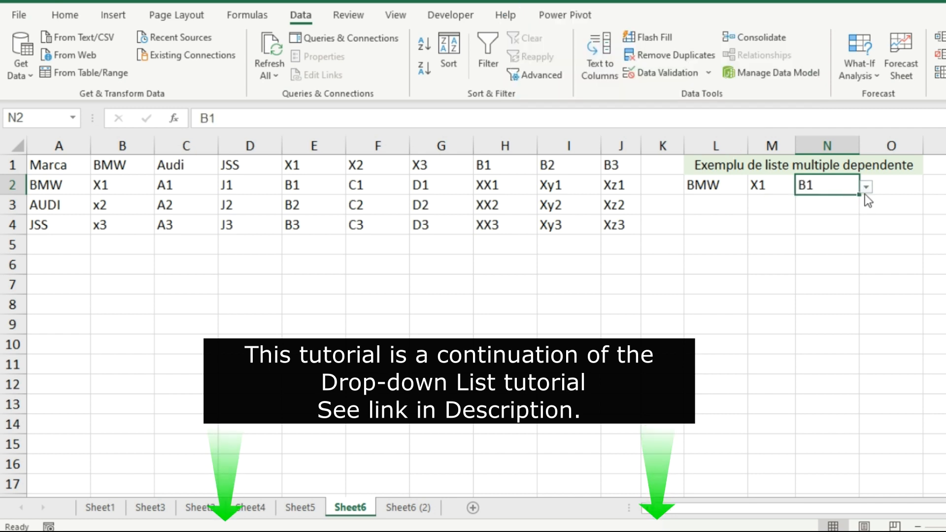
click(890, 185)
click(928, 188)
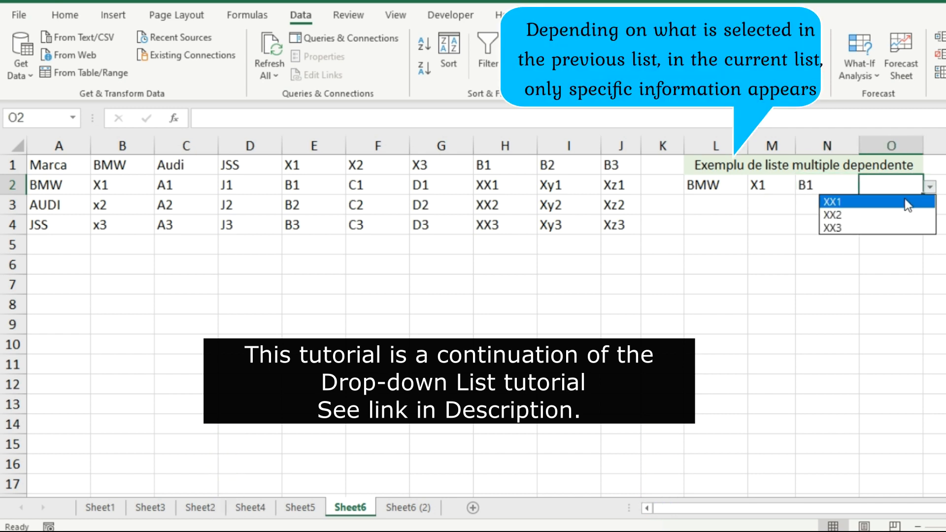
click(904, 199)
Reselect X1 in M2, and choose B2 in N2 and Xy2 in O2 from their dependent lists.
click(772, 187)
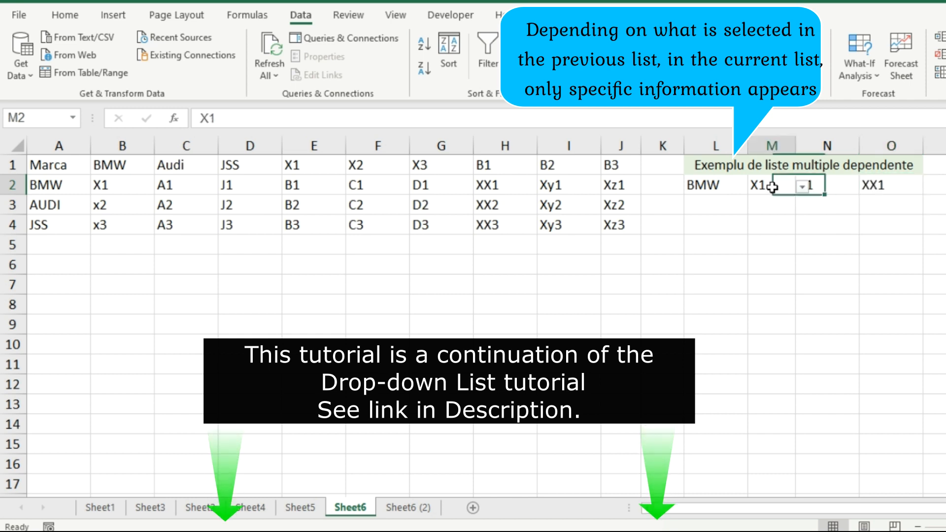
click(801, 186)
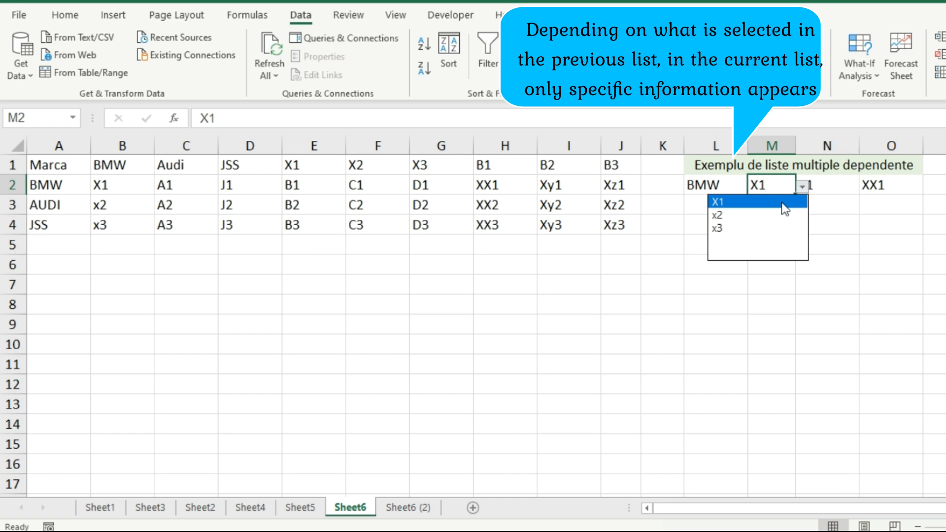
click(781, 202)
click(837, 186)
click(865, 187)
click(834, 214)
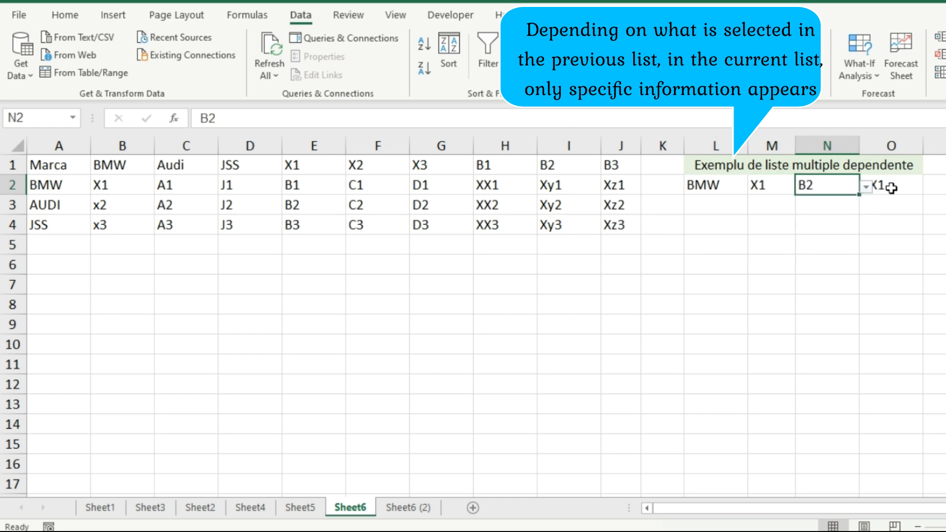
click(894, 187)
click(929, 187)
click(906, 212)
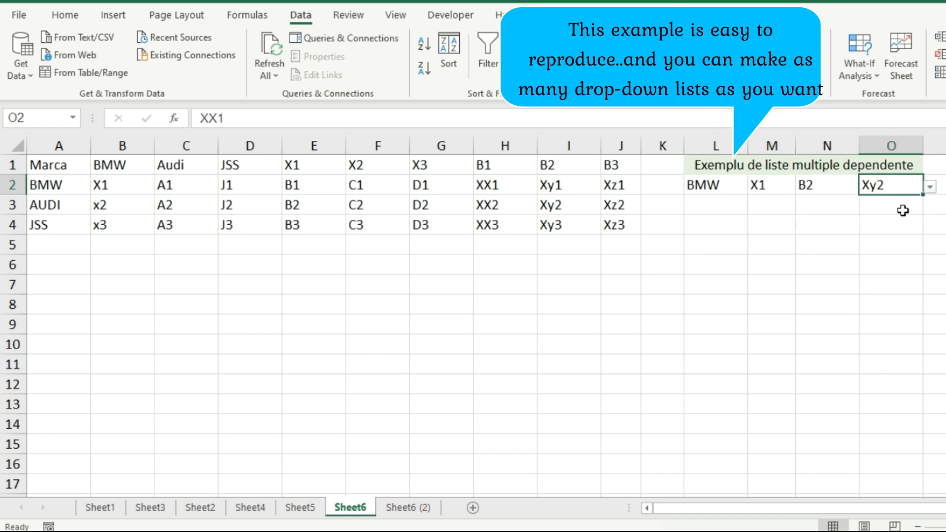
Change the dependent list selections to B3 in N2 and Xz3 in O2.
click(839, 186)
click(865, 187)
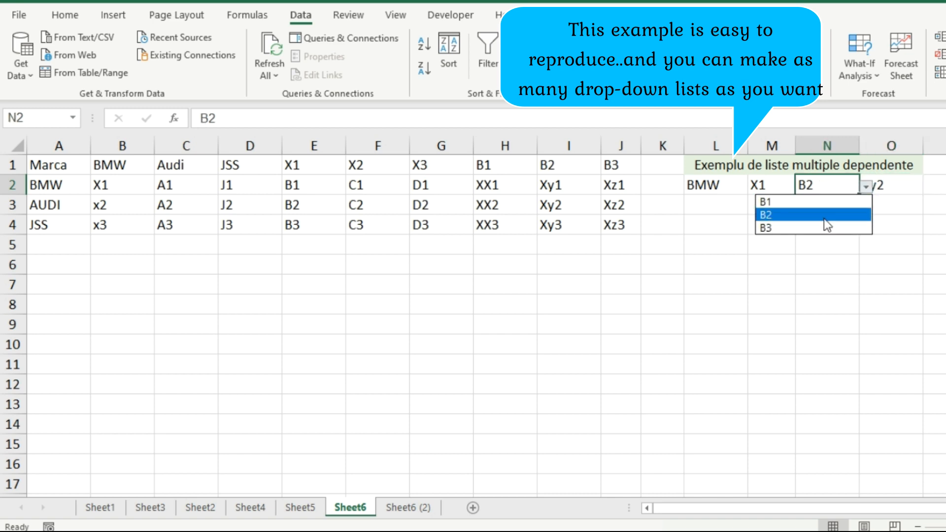
click(820, 227)
click(892, 186)
click(929, 187)
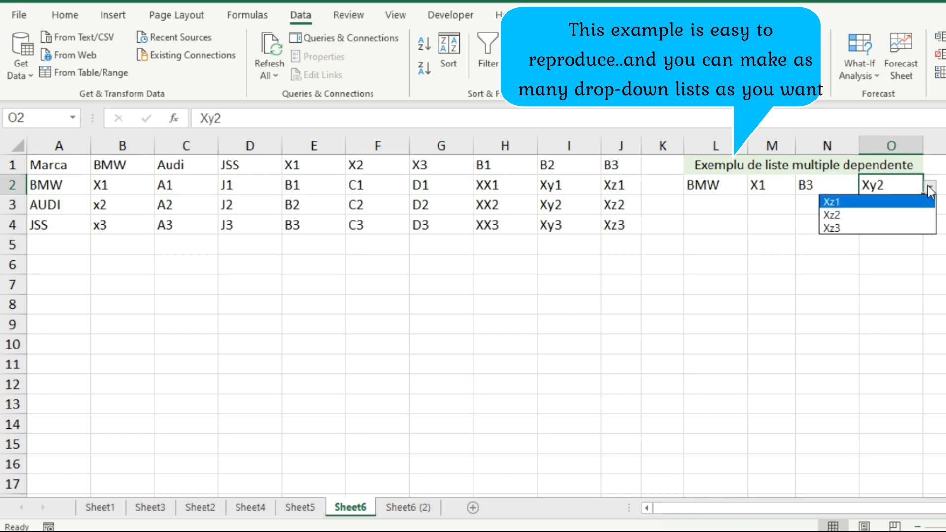
click(899, 229)
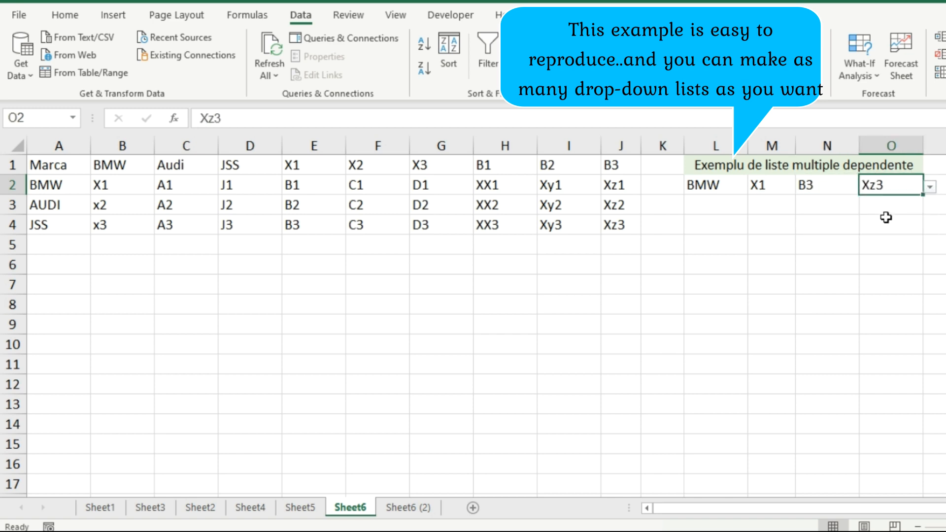
Change the dependent list selections to x2 in M2 and C1 in N2.
click(793, 189)
click(800, 187)
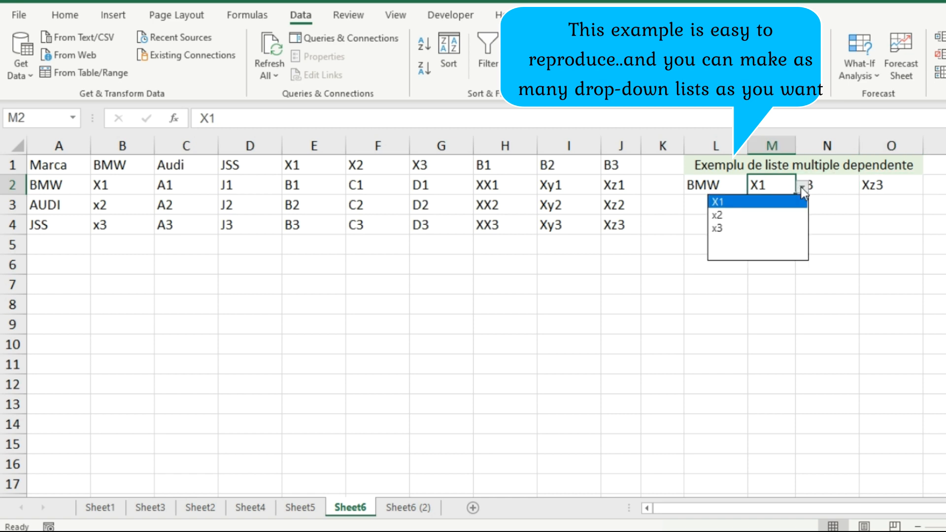
click(784, 211)
click(832, 185)
click(861, 187)
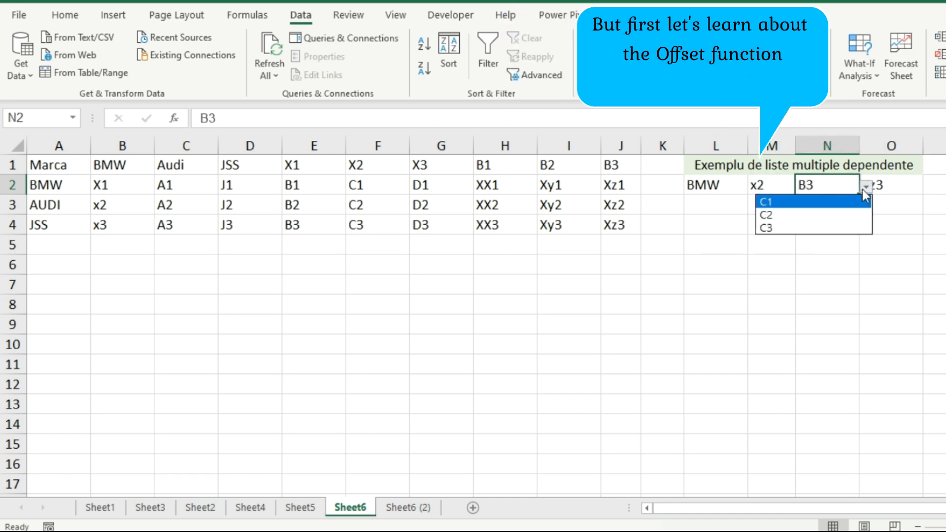
click(833, 202)
click(879, 190)
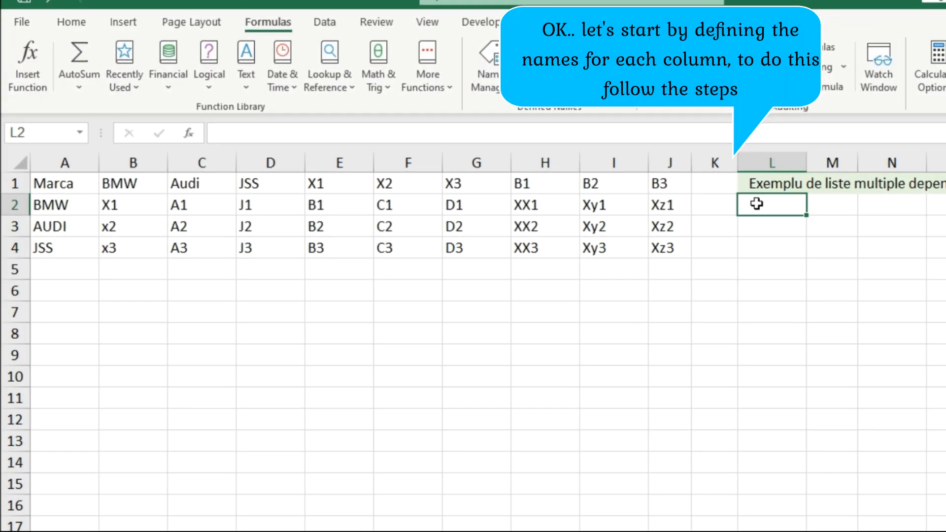
Create named ranges from the selection A1:J6, using only the top row values as names.
drag(60, 186, 656, 279)
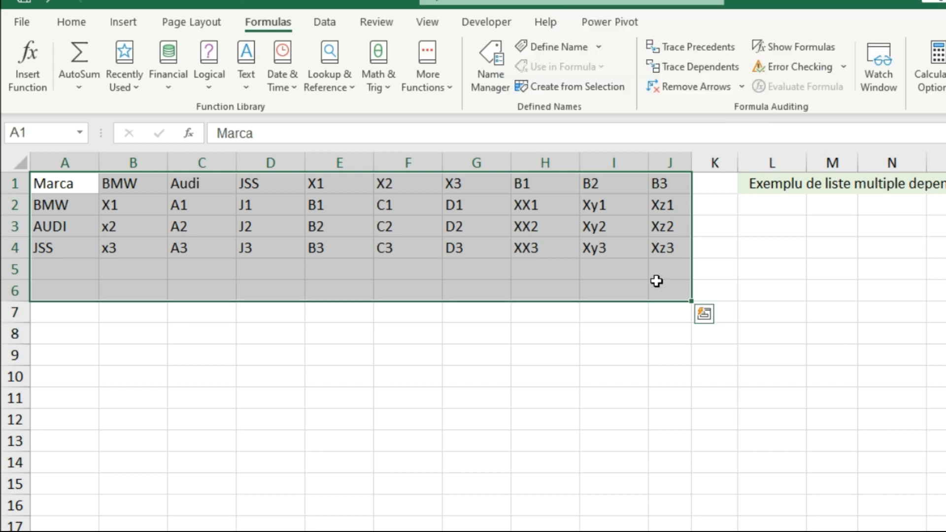
click(266, 23)
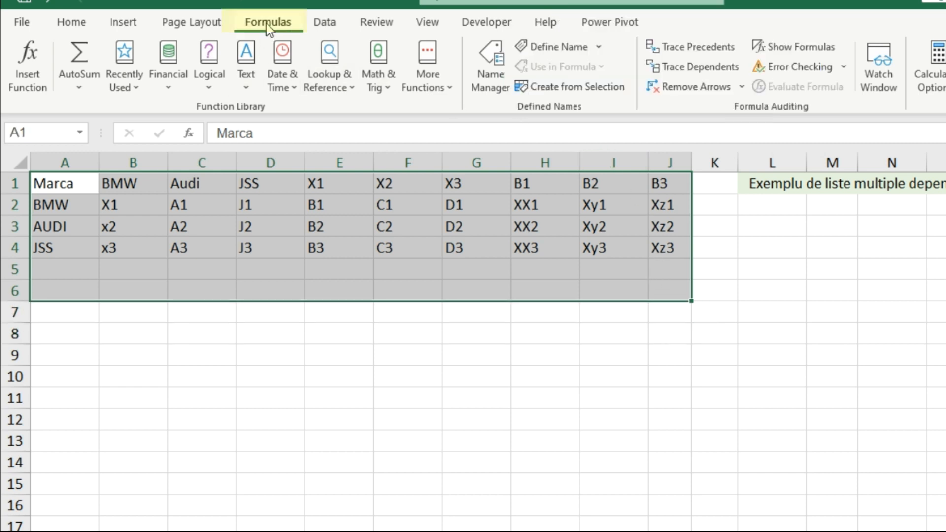
click(598, 90)
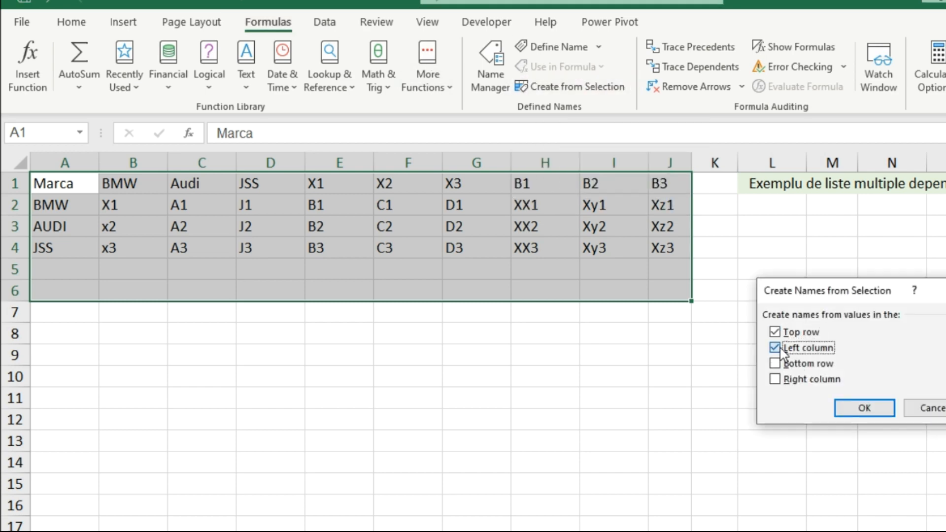
click(779, 347)
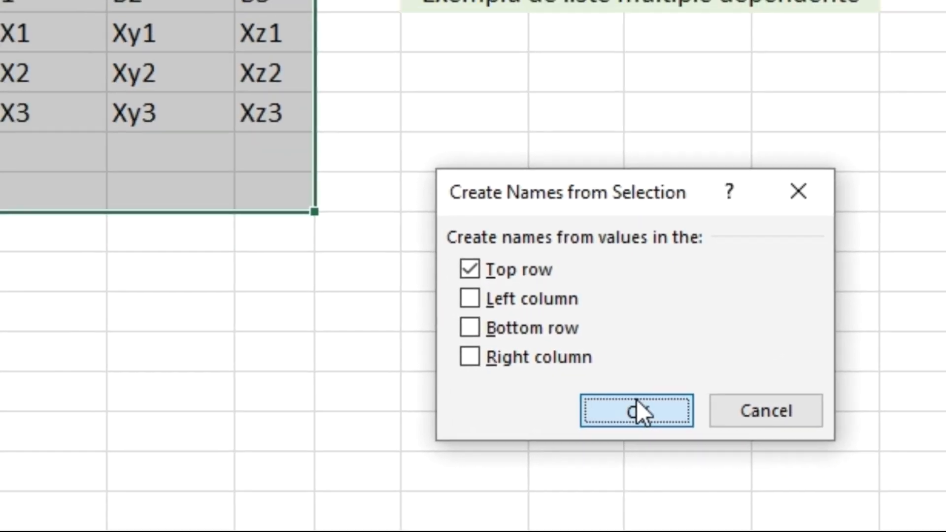
click(617, 405)
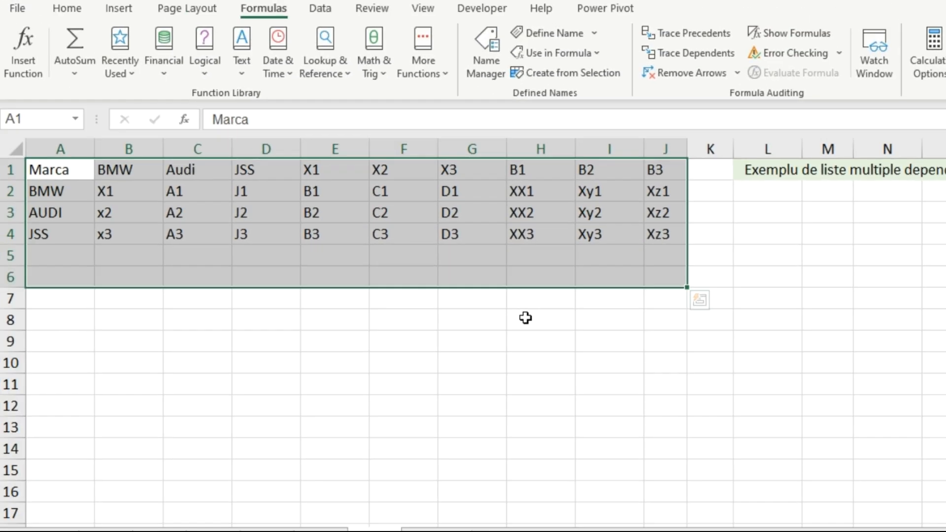
Deselect the data range and check the list of defined names.
click(447, 310)
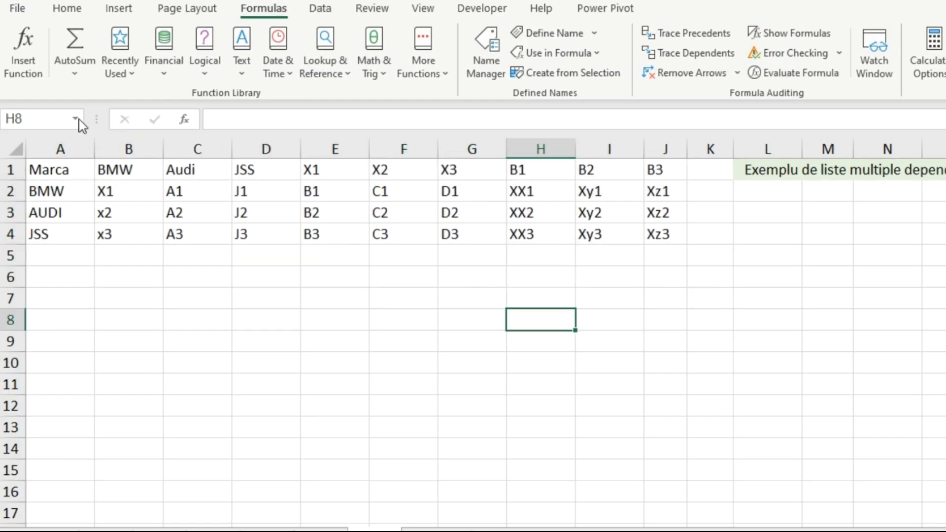
click(75, 118)
click(76, 118)
Start a data validation rule for cell L2 that allows a List.
click(823, 191)
click(774, 193)
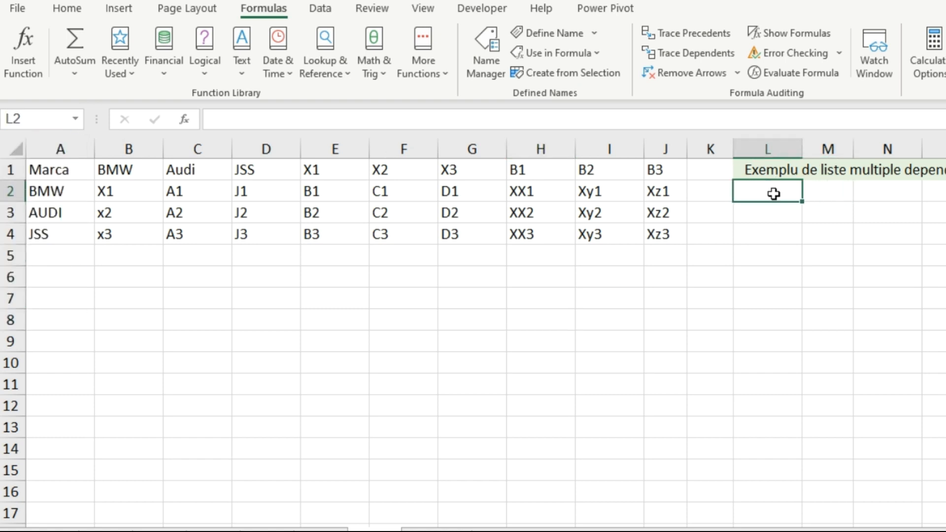
key(alt)
key(a)
key(v)
key(v)
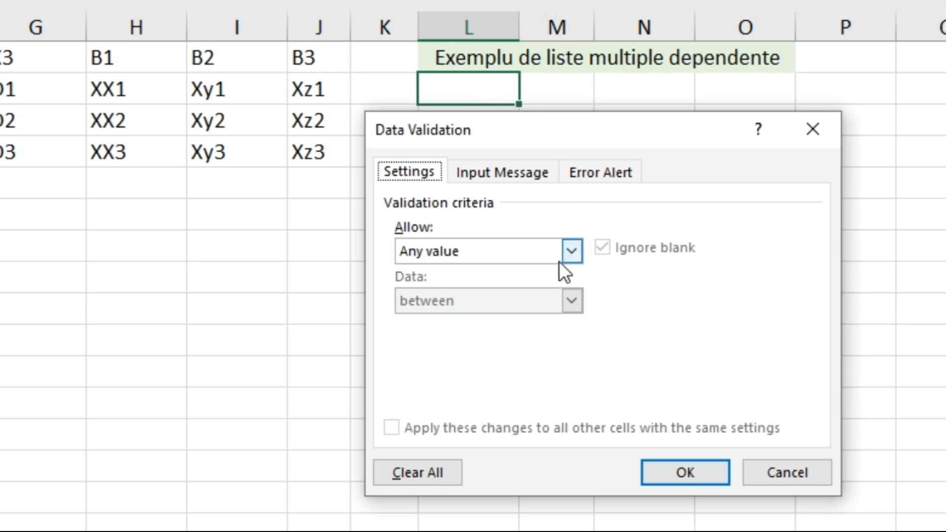
click(572, 250)
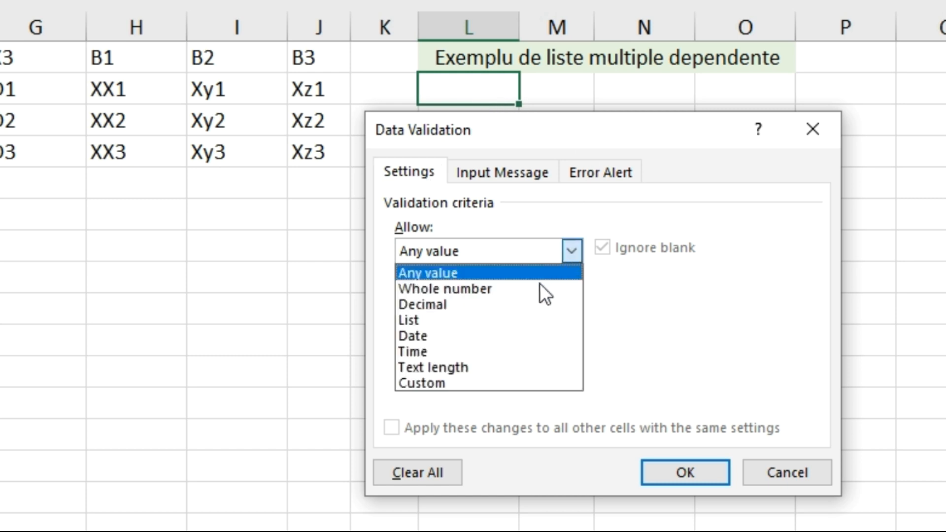
click(507, 321)
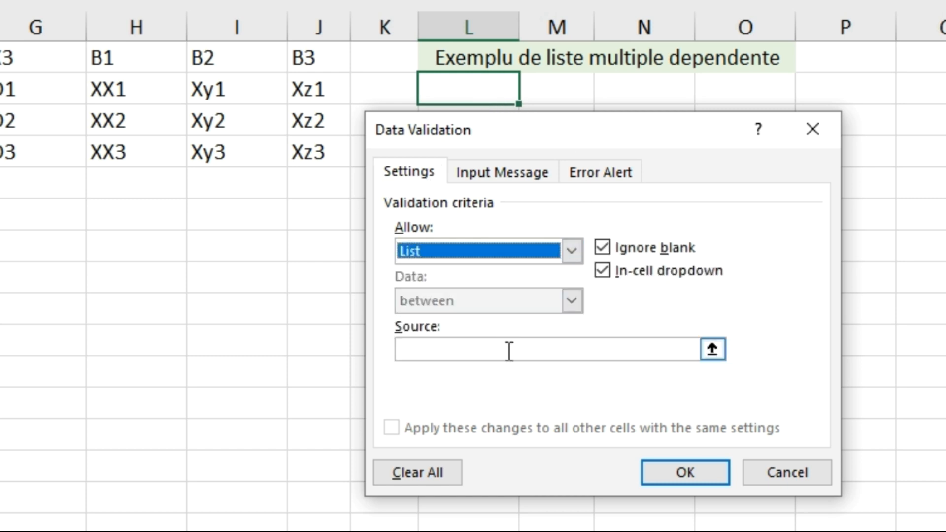
Apply =$B$1:$D$1 as the list source for L2 and choose BMW from its drop-down.
click(508, 349)
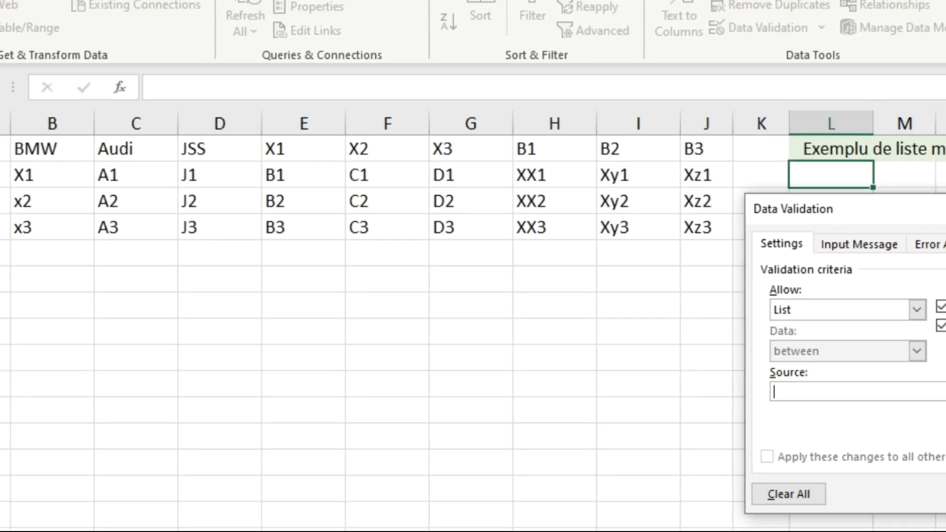
click(834, 365)
drag(35, 149, 217, 148)
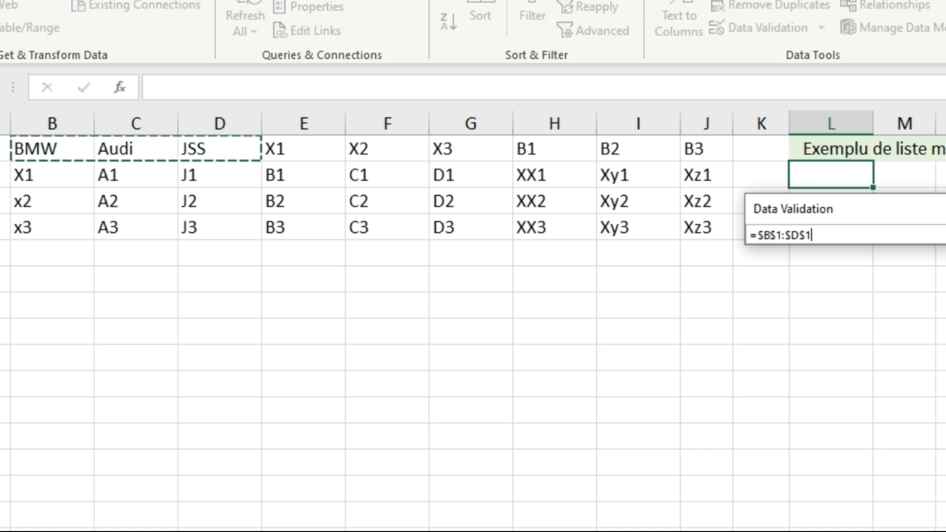
key(Return)
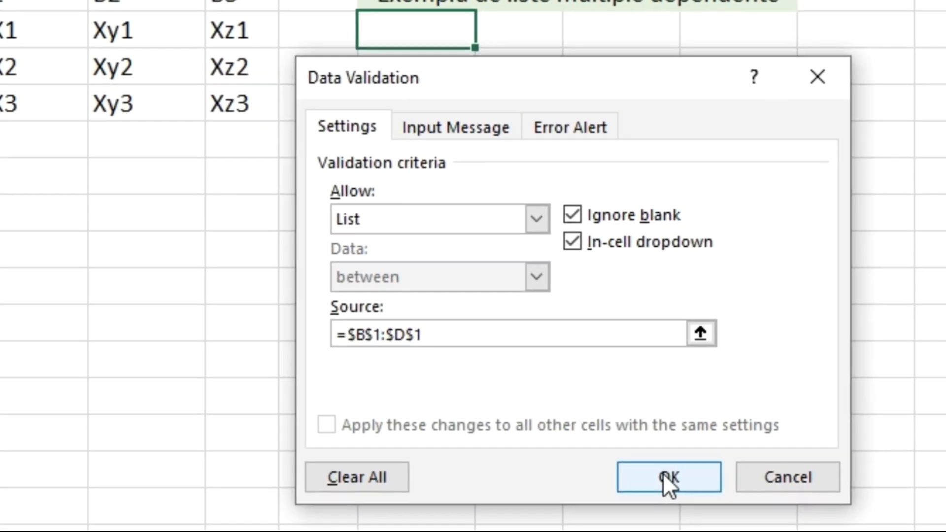
click(664, 473)
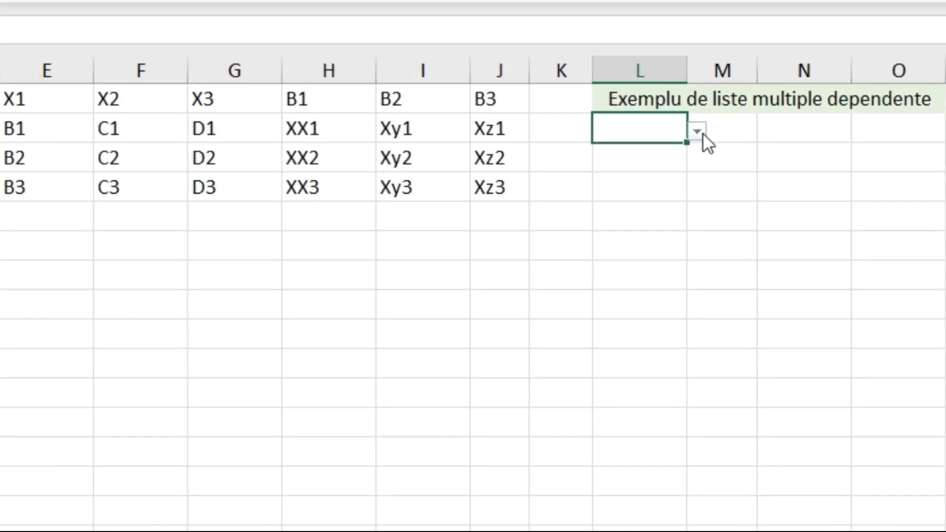
click(690, 128)
click(638, 145)
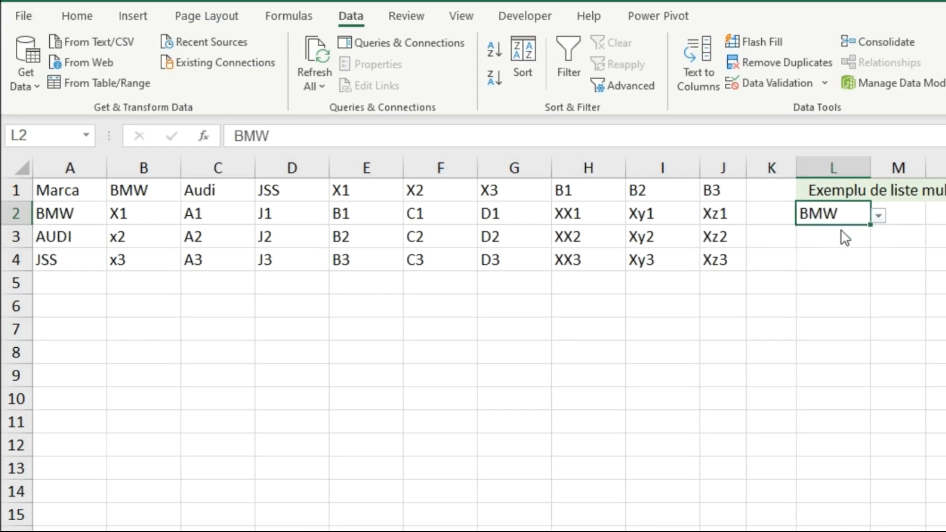
Start a data validation rule for cell M2 that allows a List.
click(906, 212)
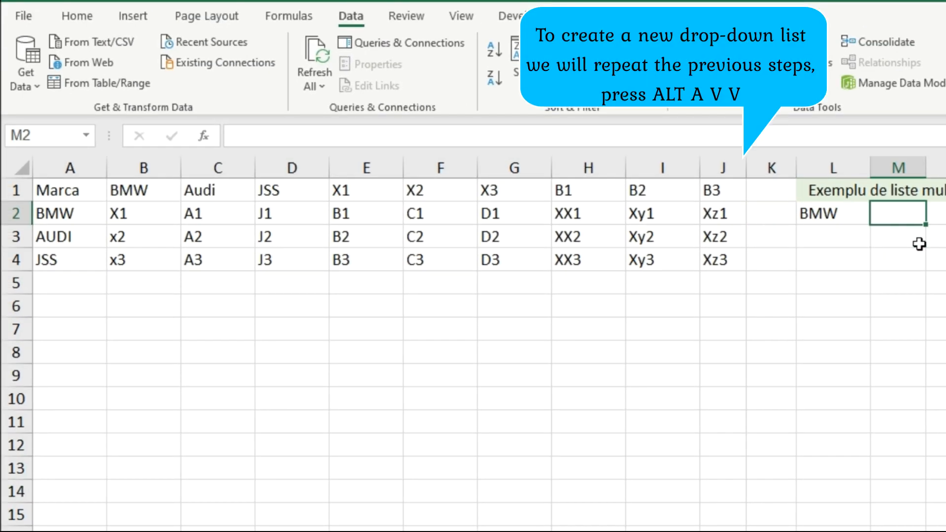
key(alt+a)
key(v)
key(v)
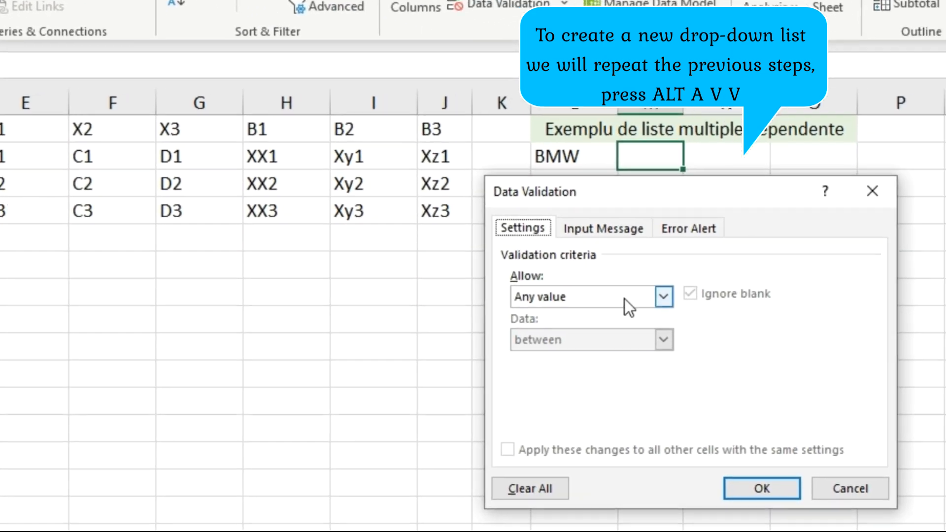
click(625, 298)
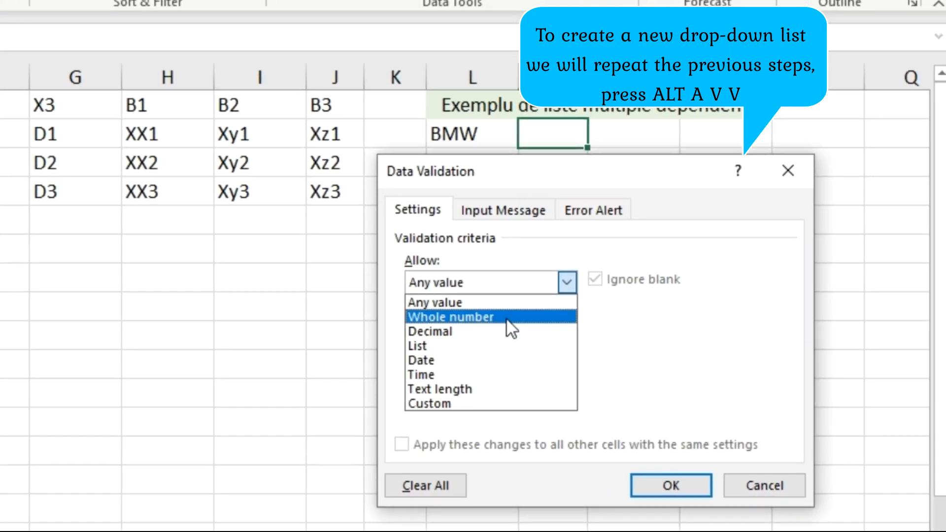
click(494, 344)
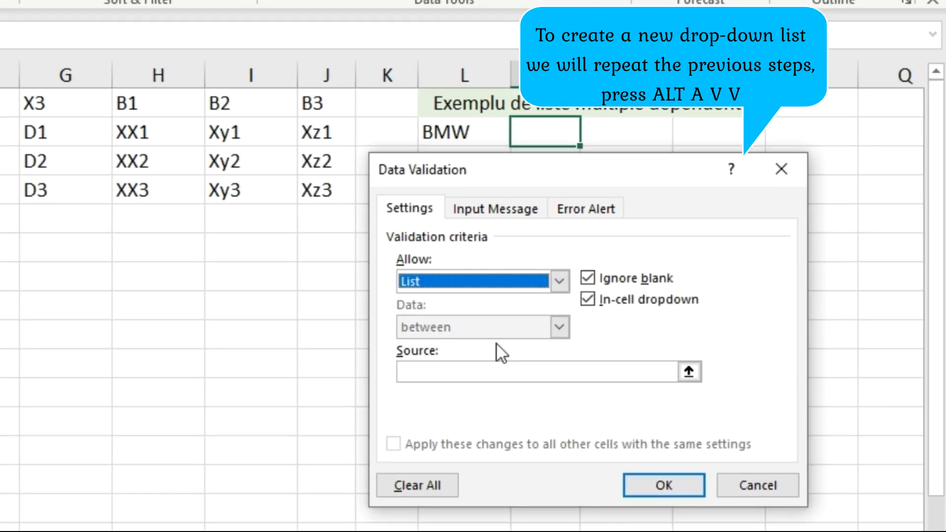
Apply =indirect($L2) as the list source for M2 and choose X1 from its drop-down.
click(501, 367)
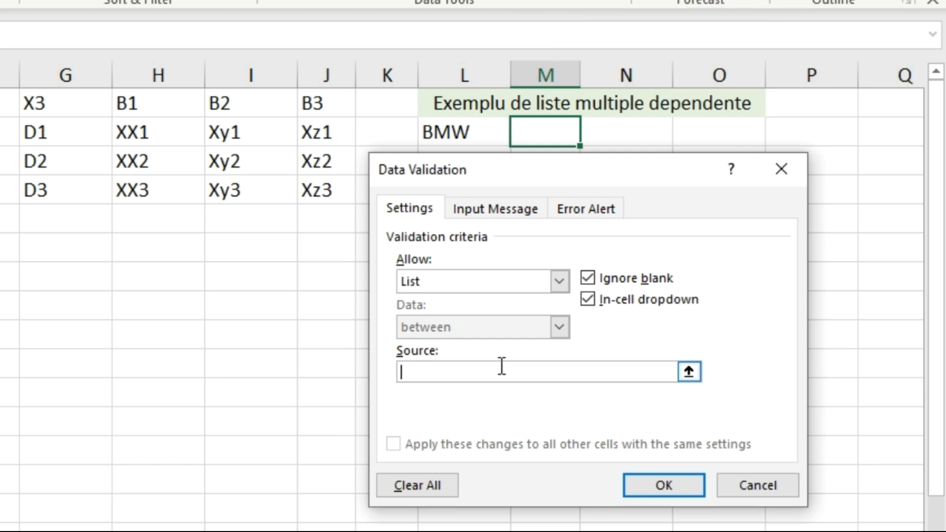
text(=indirect()
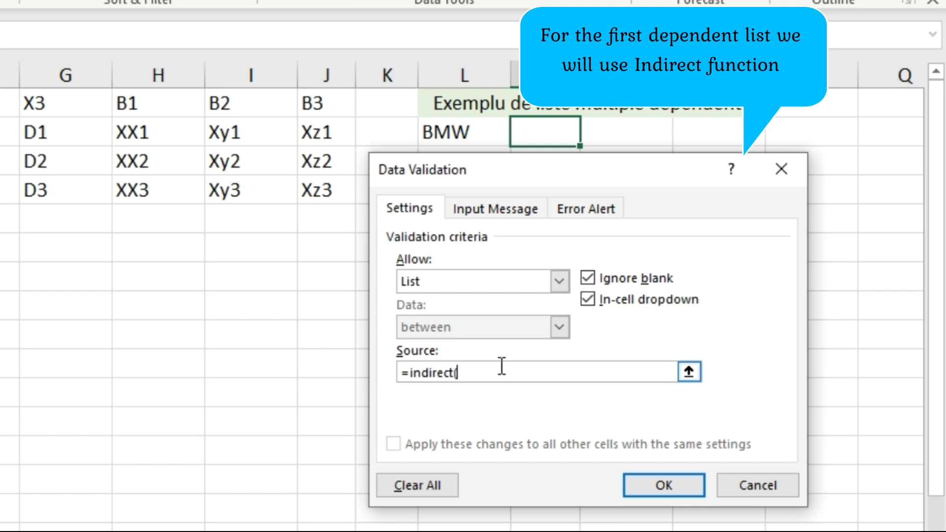
click(467, 135)
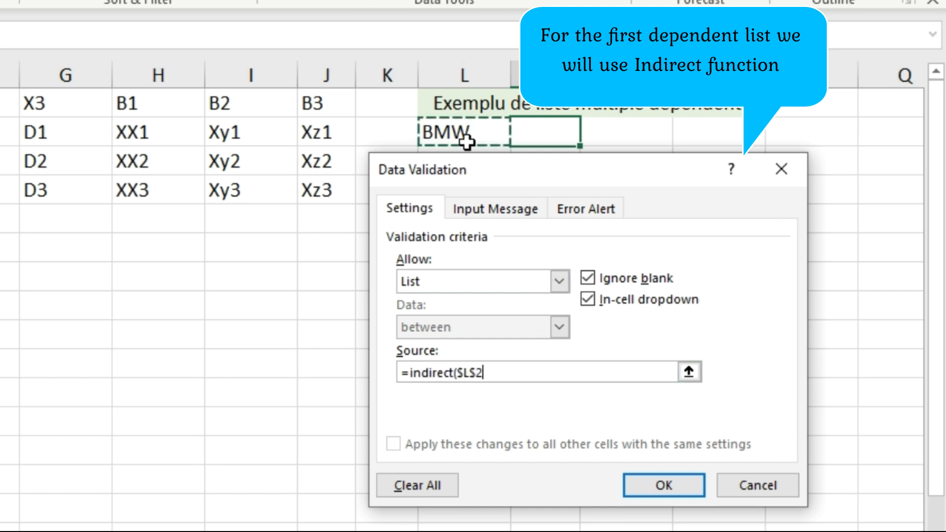
text())
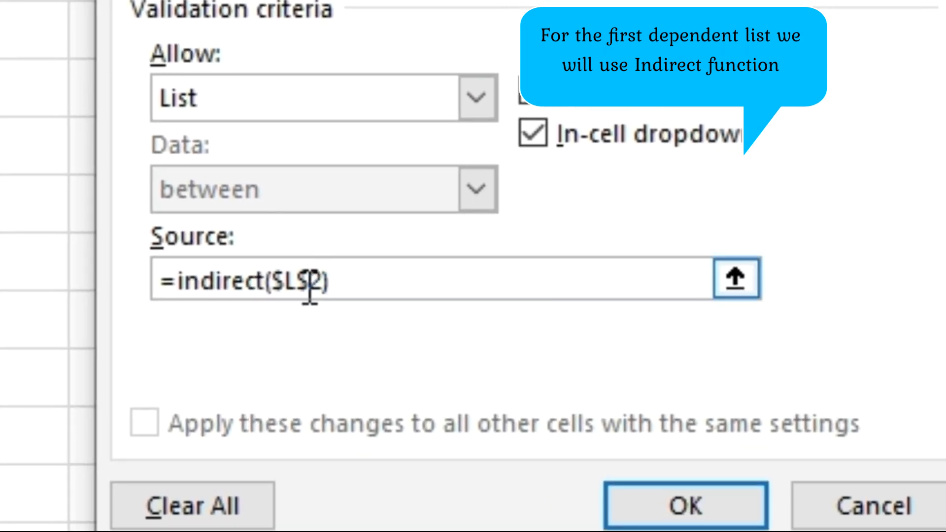
key(BackSpace)
click(413, 285)
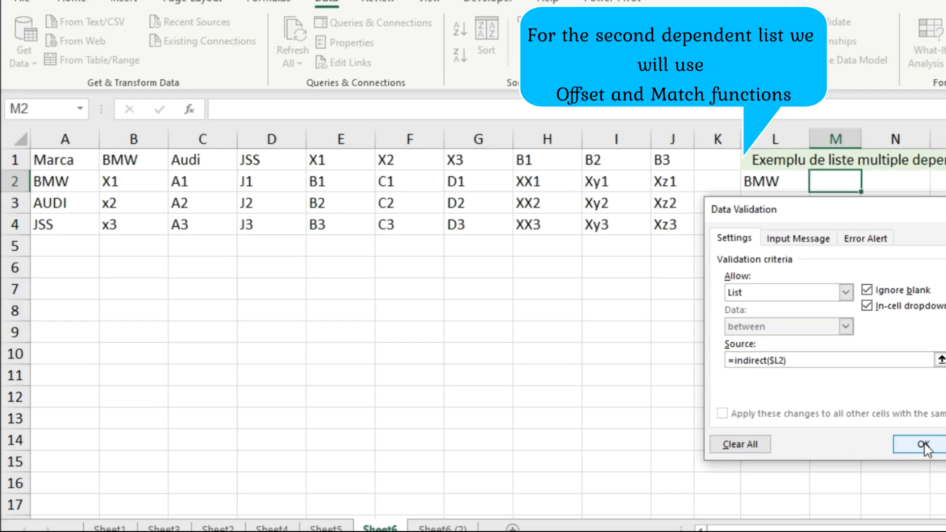
click(923, 445)
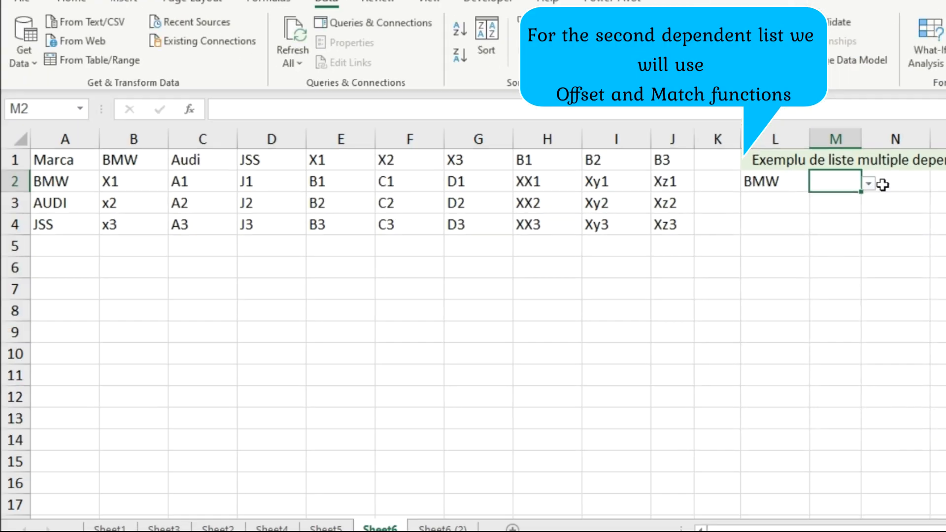
click(869, 185)
click(847, 200)
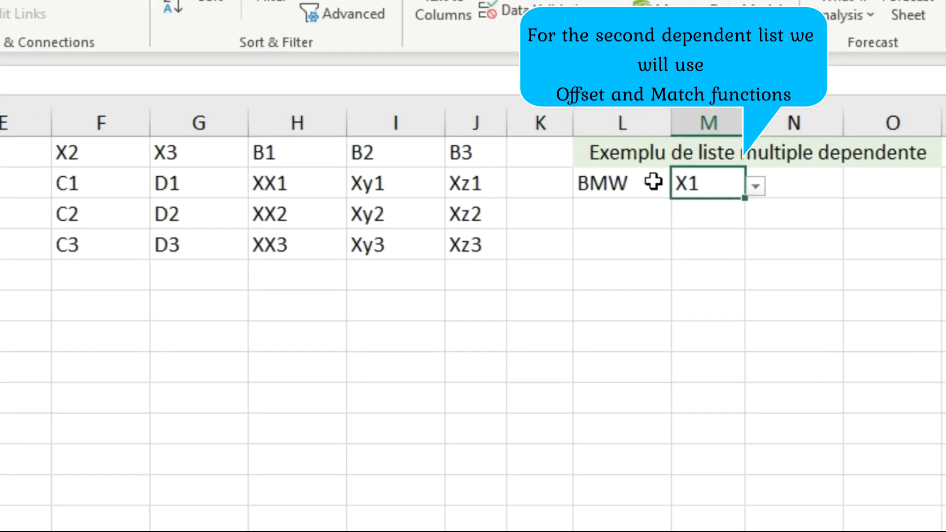
Test the dependent list by choosing Audi in L2 and picking one of the options offered in M2.
click(653, 182)
click(677, 186)
click(649, 233)
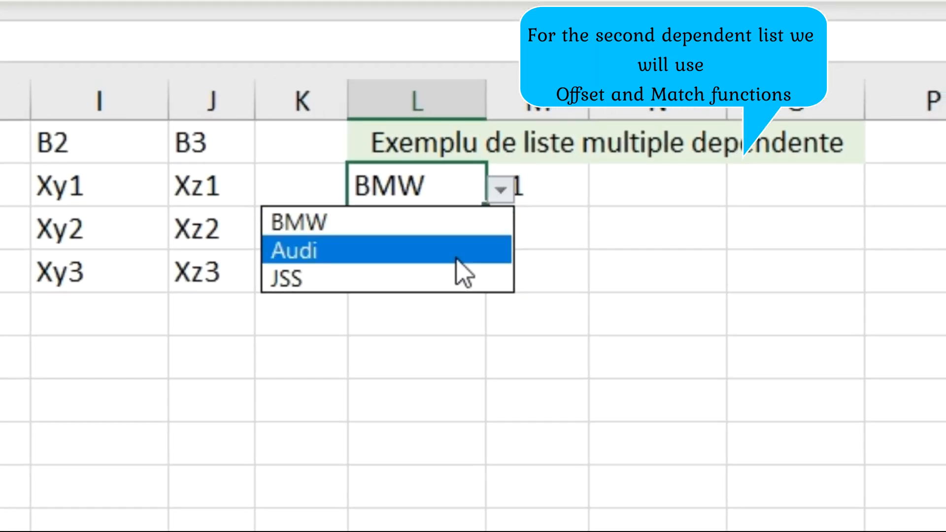
click(571, 187)
click(604, 192)
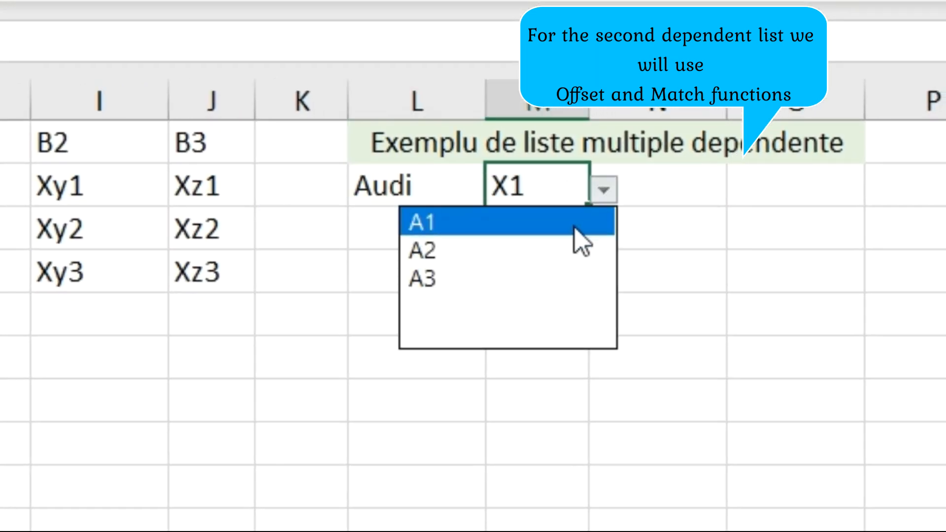
click(566, 253)
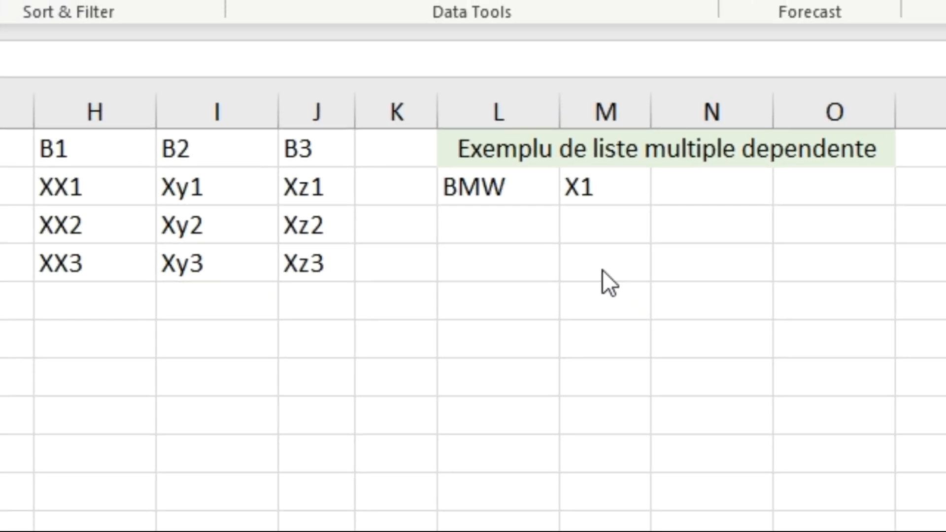
Begin an OFFSET formula in M4 with E1 as the reference and 1 as the rows argument.
click(606, 278)
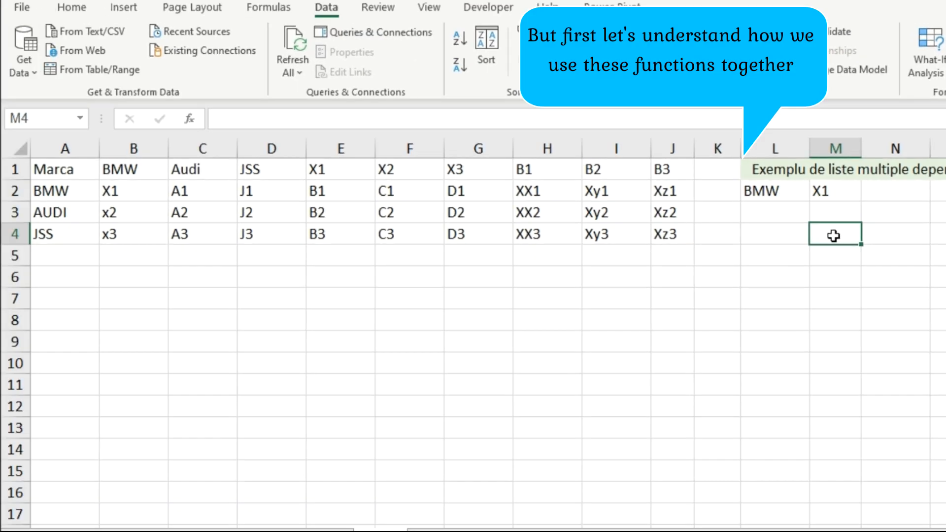
text(=of)
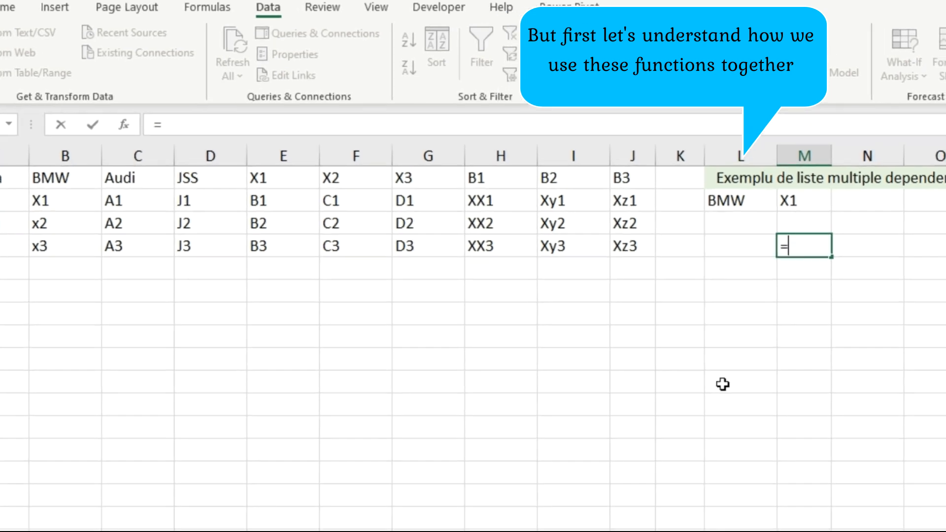
text(f)
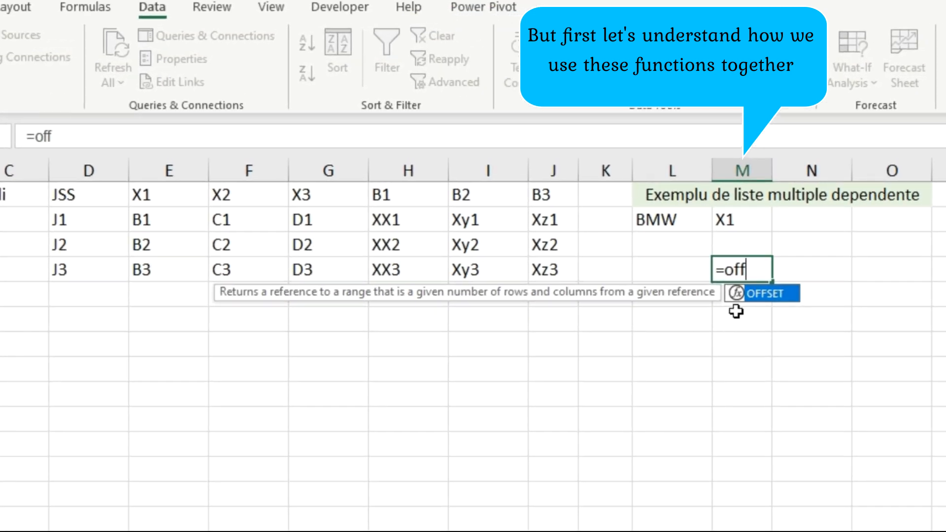
double_click(749, 293)
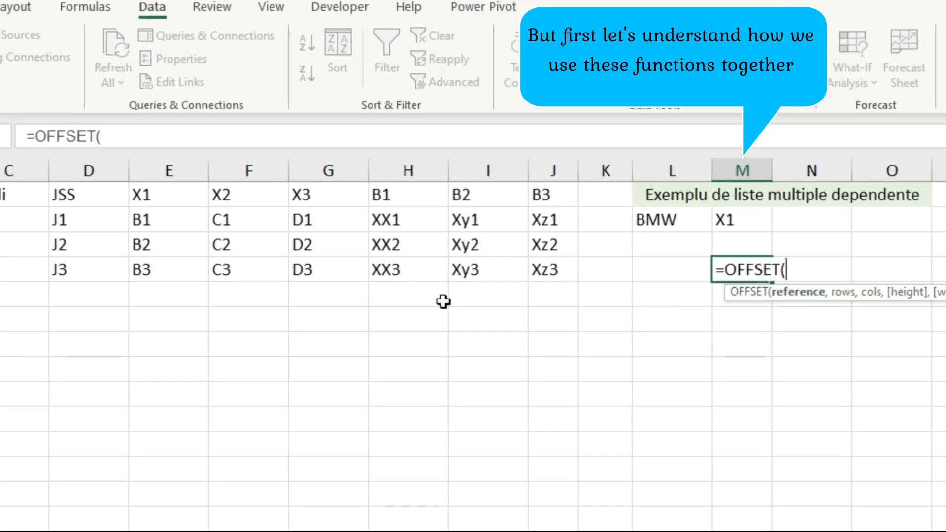
click(177, 197)
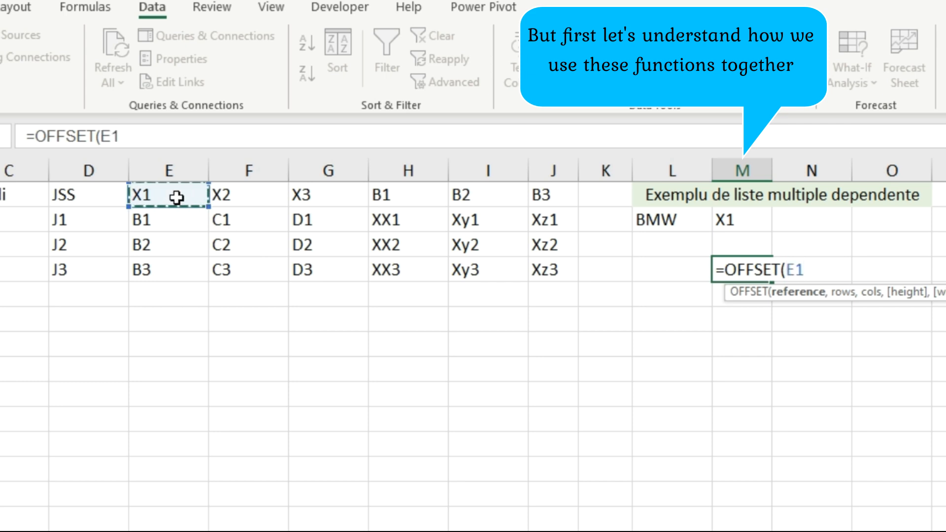
text(,1,)
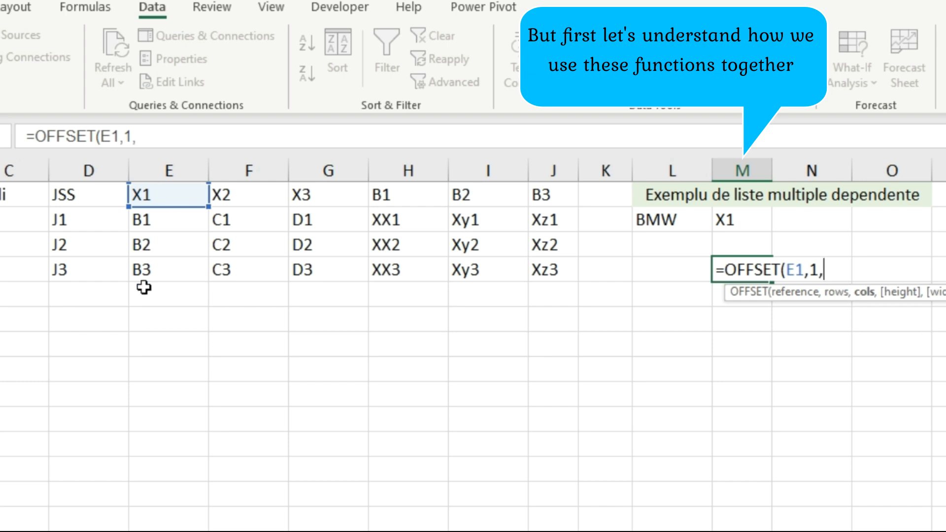
Add MATCH(M2,E1:G1,0)-1 as the columns argument of the OFFSET formula in M4.
text(mat)
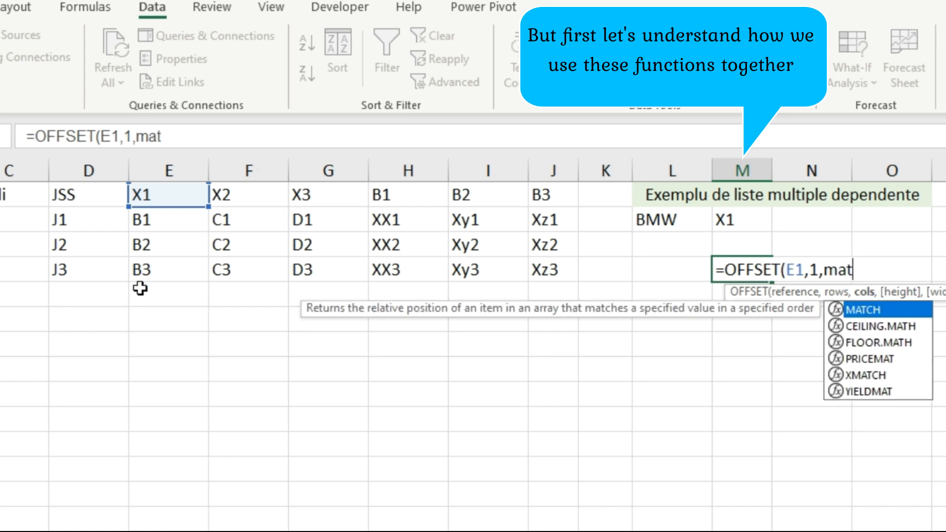
double_click(855, 309)
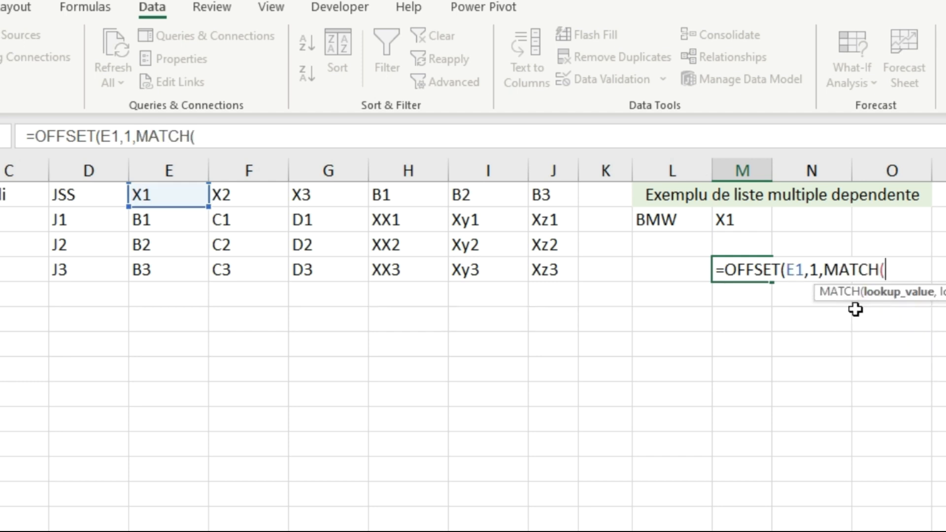
click(744, 224)
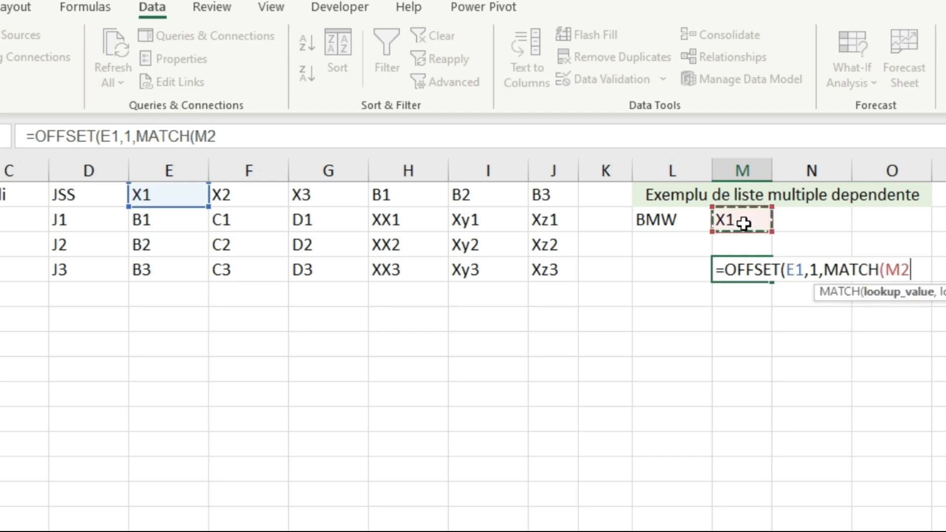
text(,)
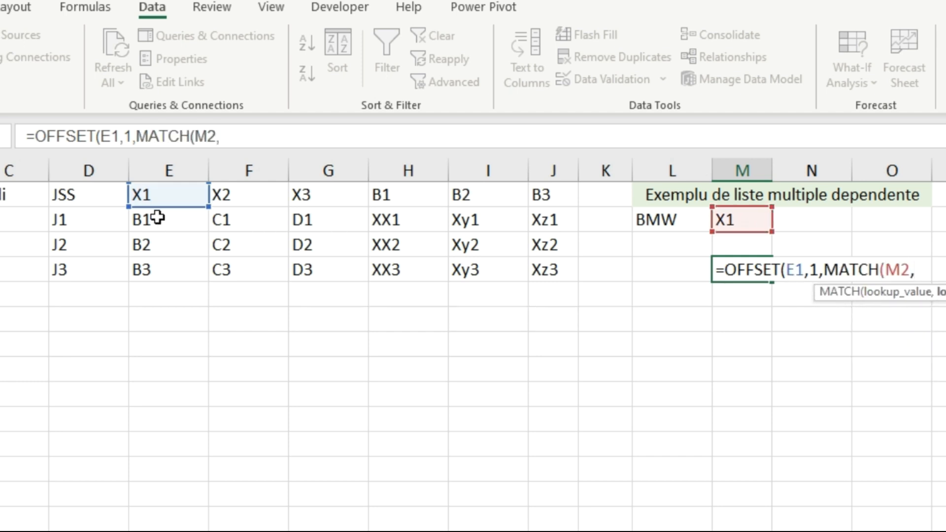
click(191, 199)
drag(192, 198, 298, 194)
click(331, 137)
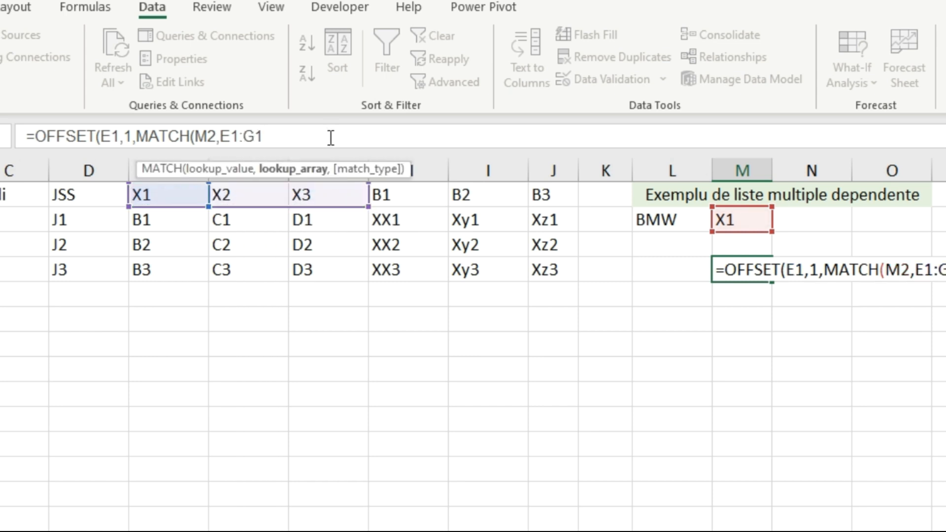
text(,)
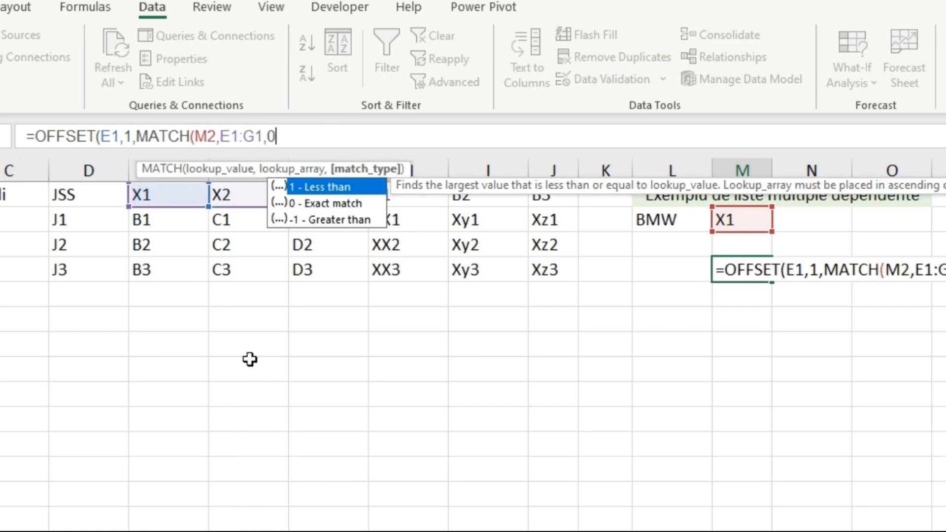
text(0)-1)
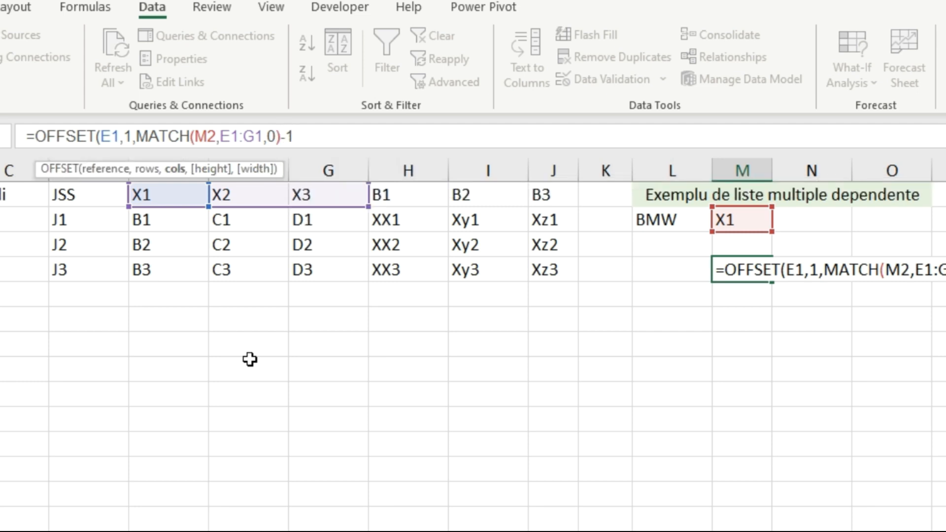
Complete the OFFSET formula in M4 with height 3 and width 1, and enter it.
text(,)
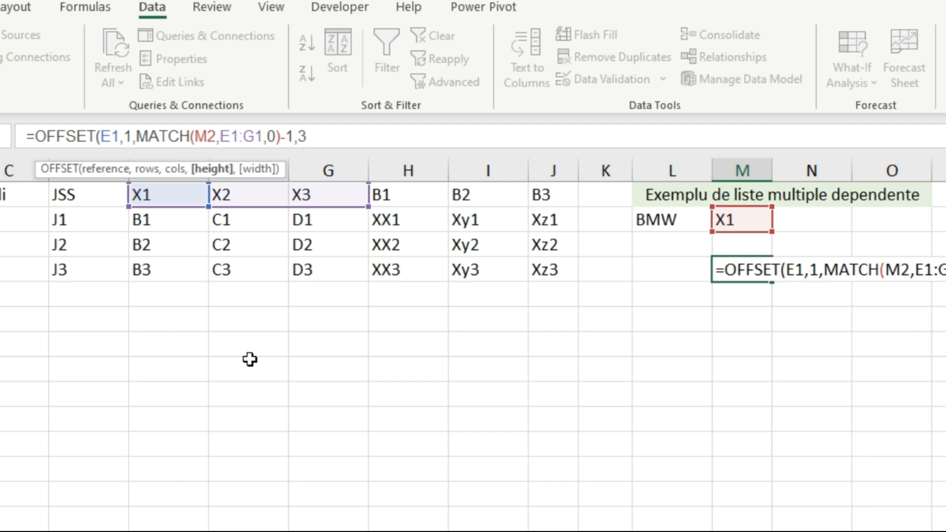
text(3)
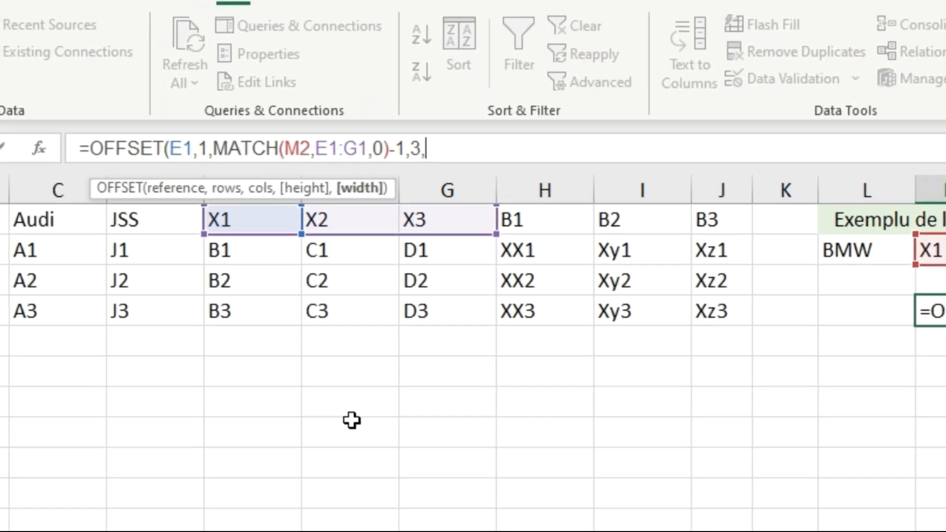
text(,1)
text())
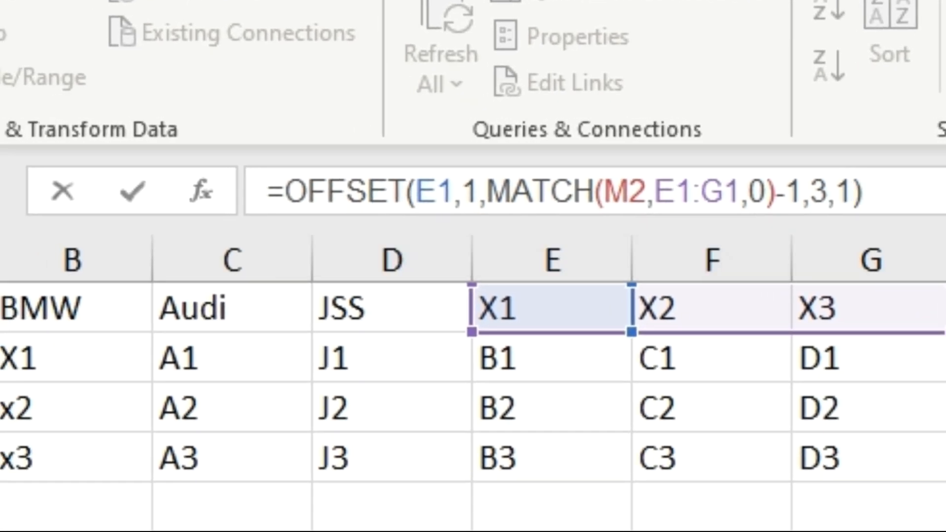
key(Return)
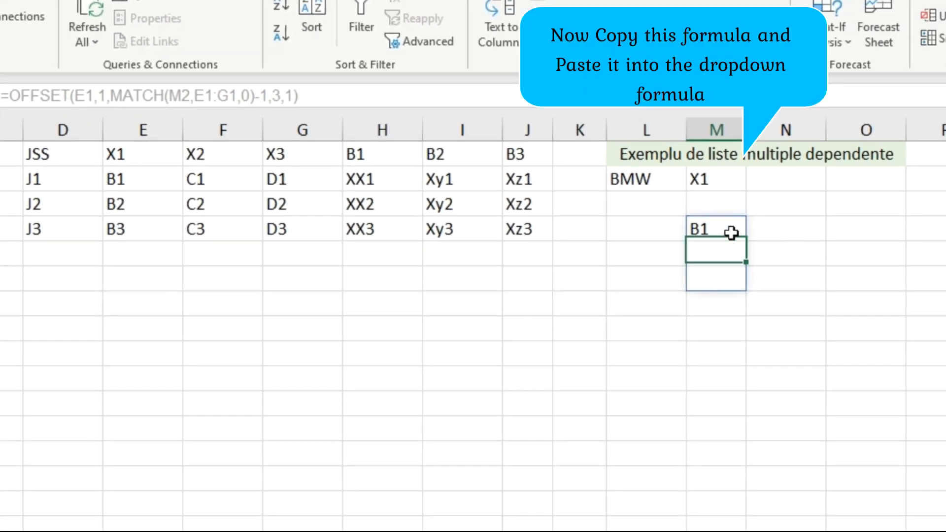
Copy the full OFFSET formula text from M4 and leave the cell unedited.
click(918, 275)
click(329, 95)
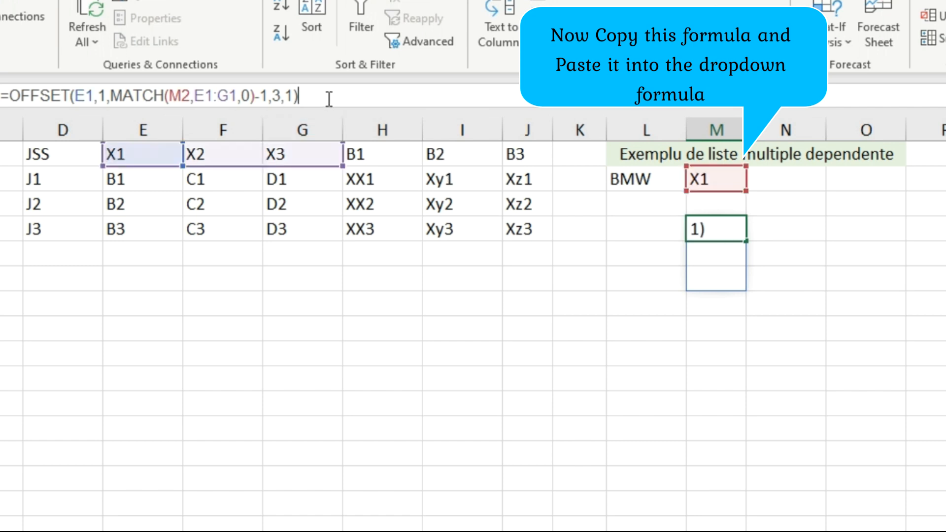
drag(329, 95, 1, 95)
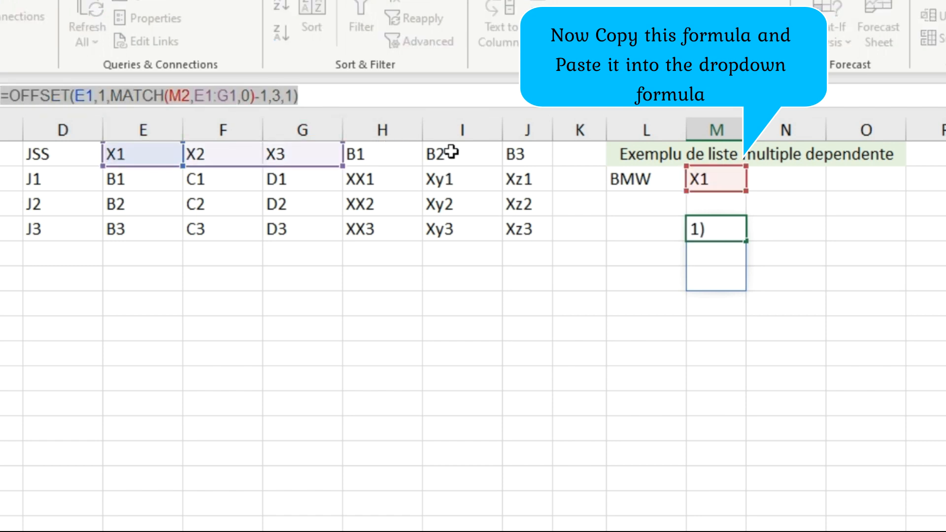
key(ctrl+c)
key(Escape)
Start a data validation rule for cell N2 that allows a List.
click(784, 182)
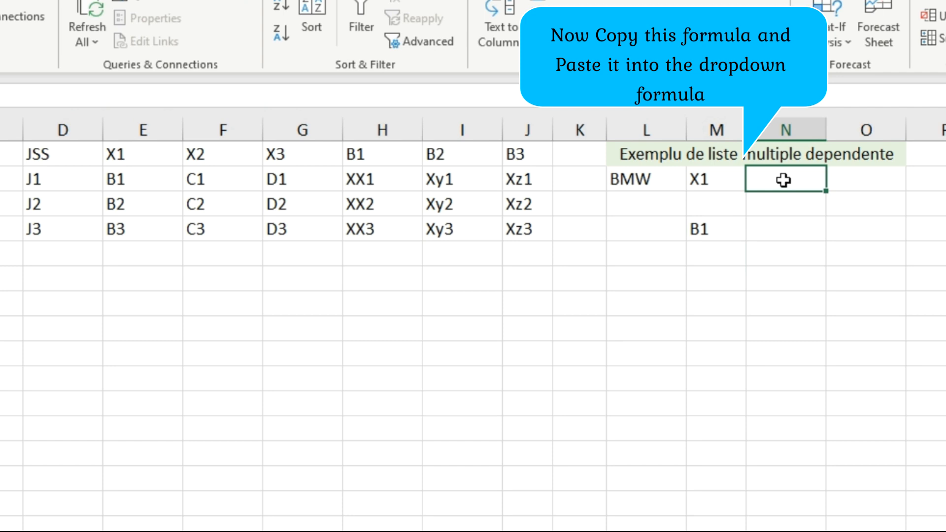
key(alt+a)
key(v)
key(v)
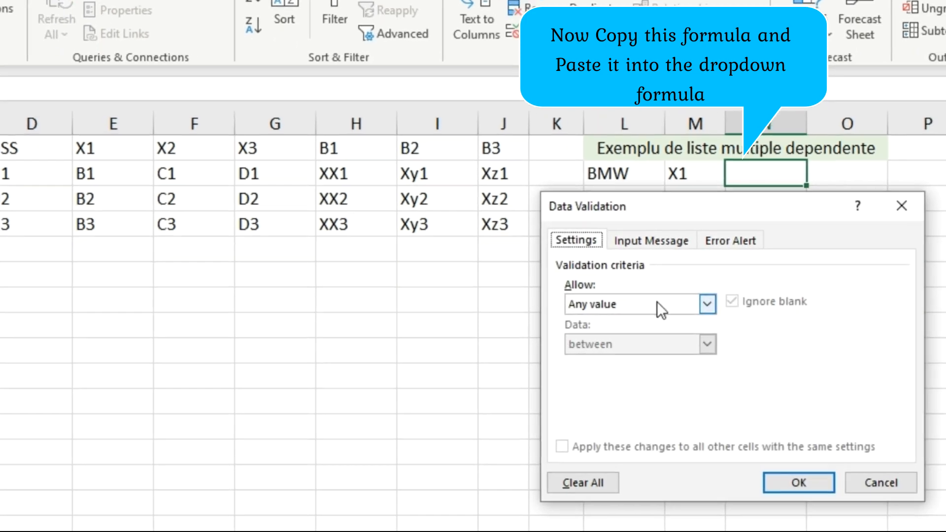
click(657, 301)
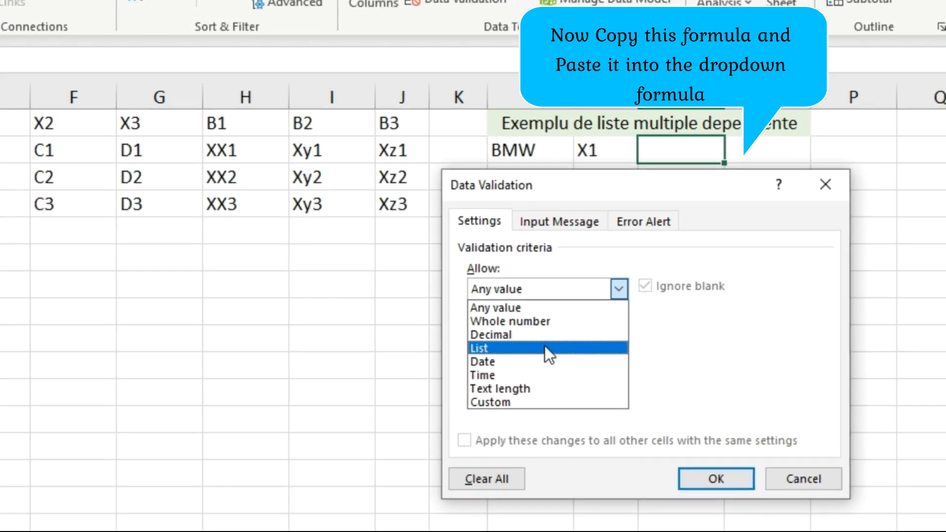
click(622, 365)
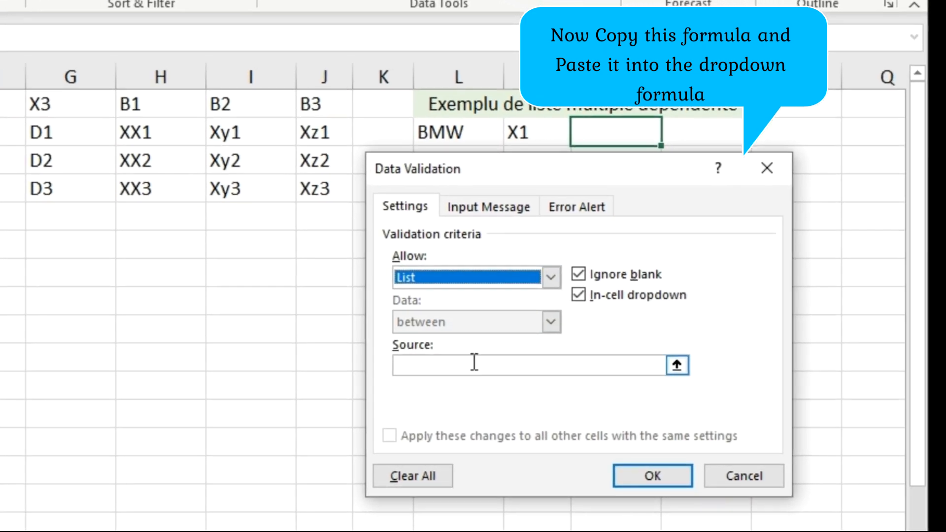
Paste the copied OFFSET and MATCH formula as the list source for N2 and apply the rule.
click(474, 363)
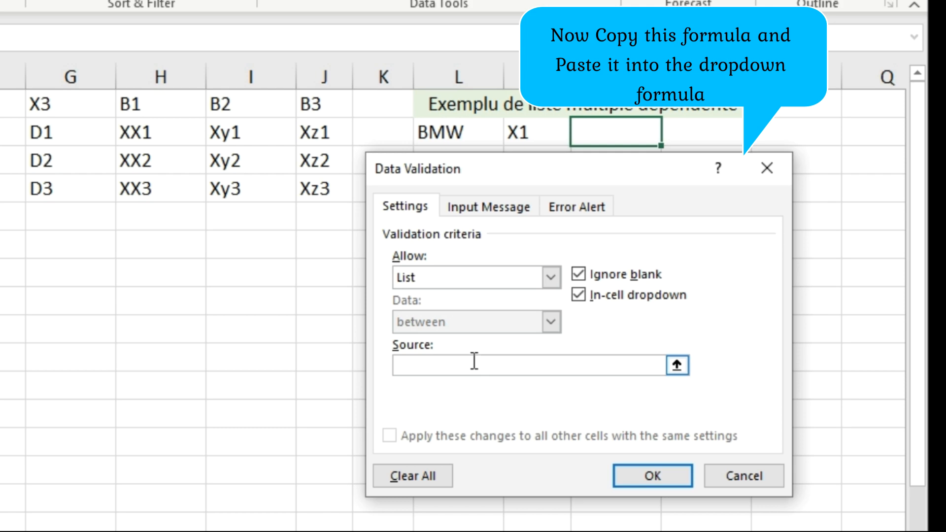
key(ctrl+v)
click(658, 468)
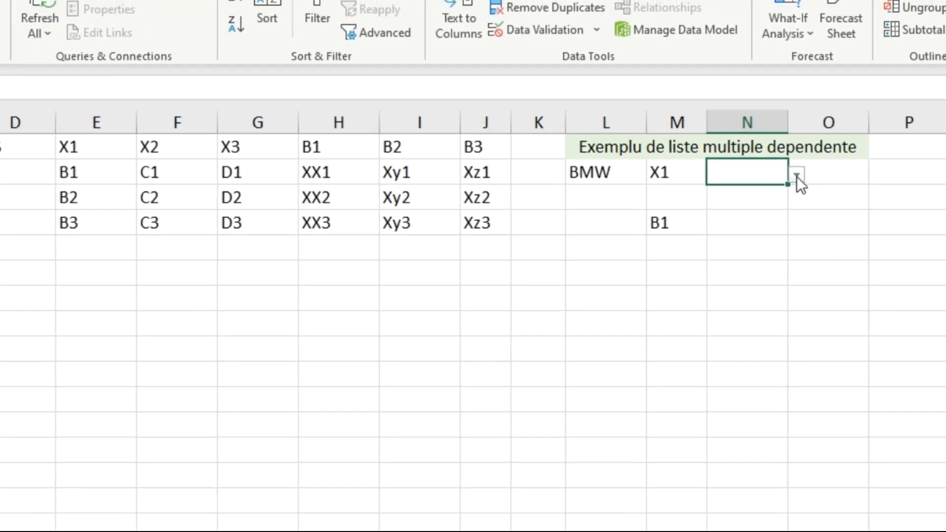
Choose B1 in N2's drop-down, and test the dependency by setting M2 to x2 and N2 to C2.
click(796, 173)
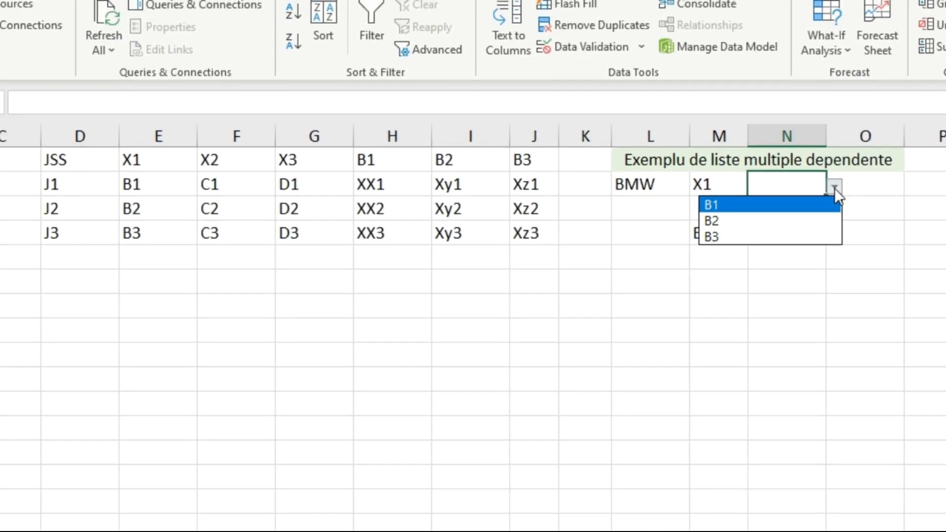
click(802, 204)
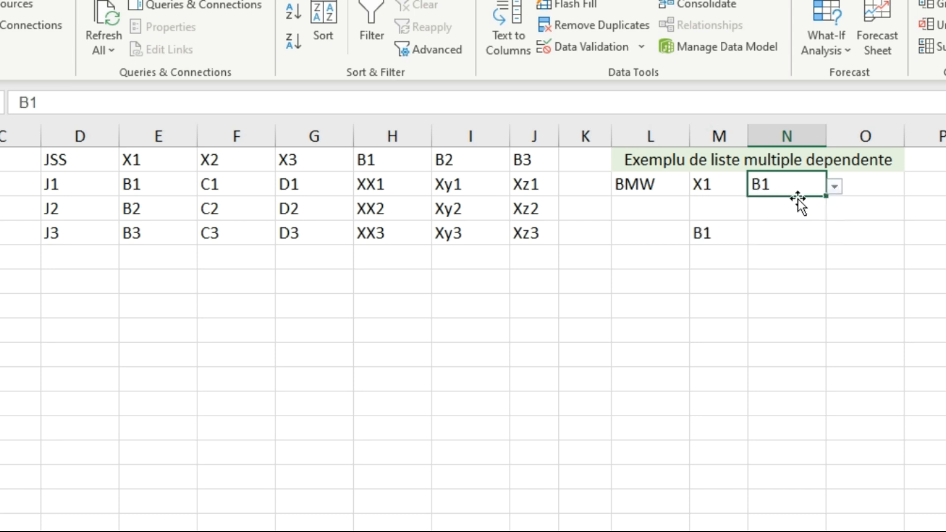
click(709, 184)
click(756, 186)
click(711, 221)
click(787, 185)
click(835, 188)
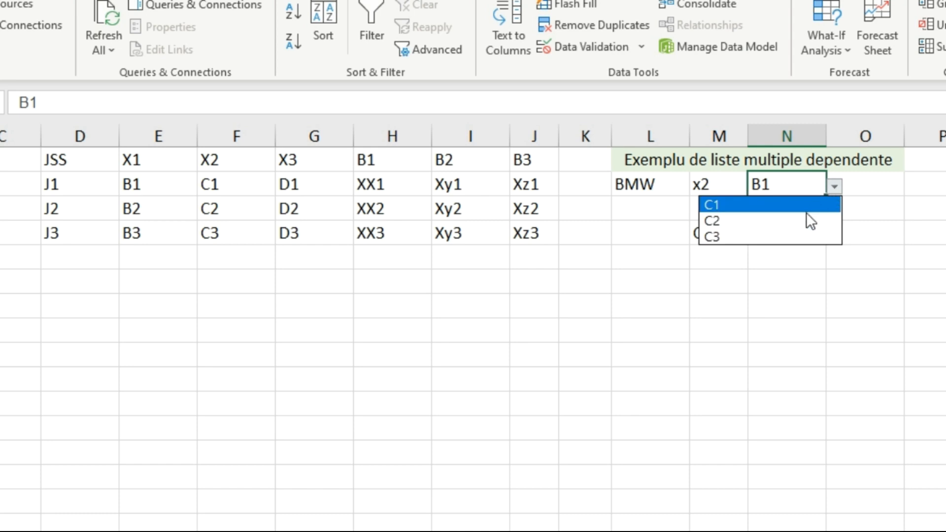
click(802, 220)
Test the dependent list again by choosing x3 in M2 and D3 in N2.
click(720, 183)
click(755, 187)
click(725, 238)
click(798, 184)
click(833, 186)
click(801, 236)
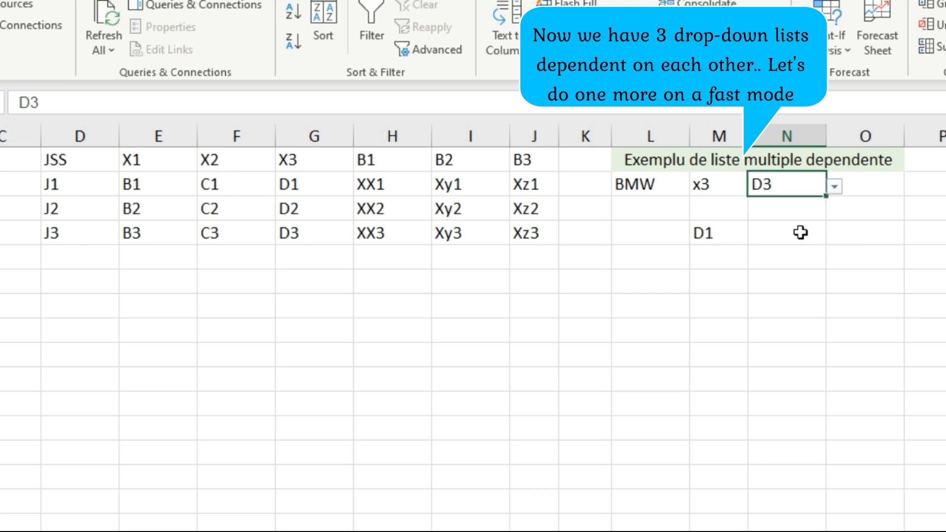
Set M2 to X1 and N2 to B1 from their drop-down lists.
click(725, 187)
click(754, 185)
click(736, 204)
click(785, 183)
click(833, 186)
click(811, 204)
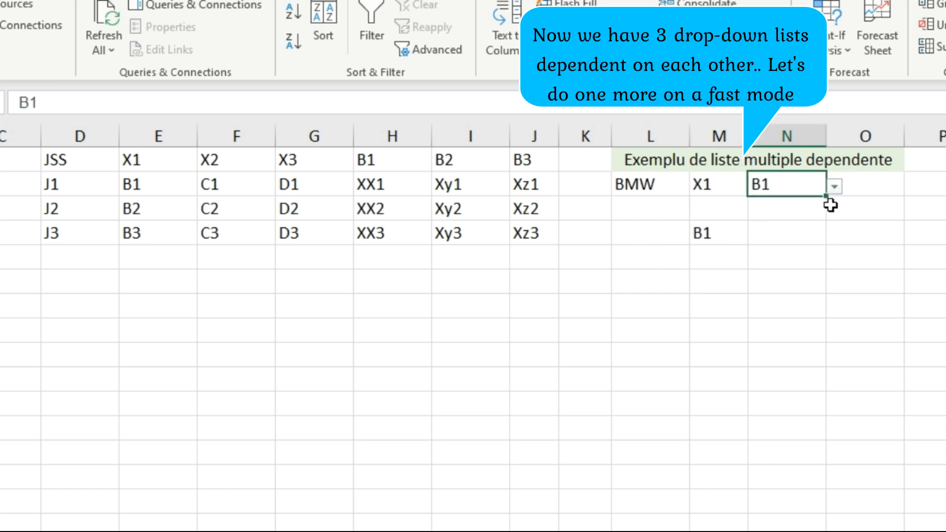
Copy the full OFFSET formula text from M4 without changing the cell.
click(791, 232)
click(733, 236)
key(shift+Down)
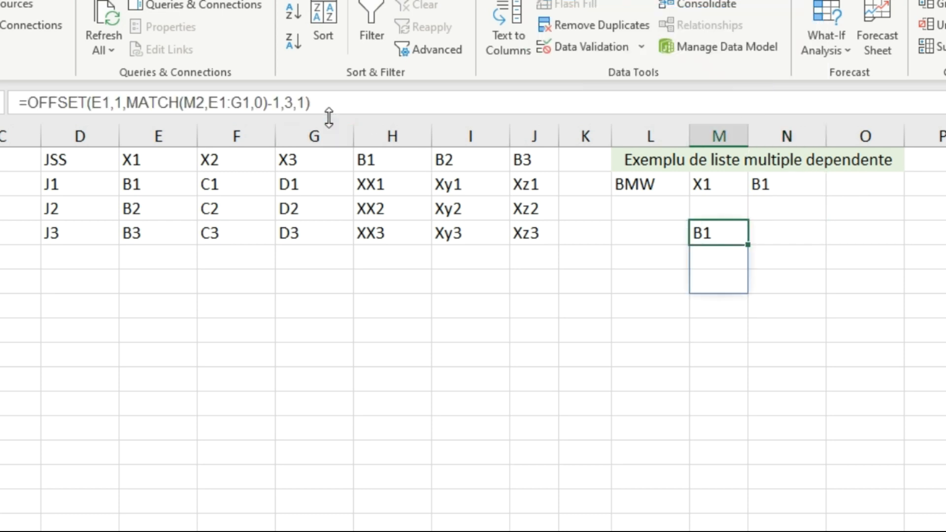
drag(334, 105, 18, 103)
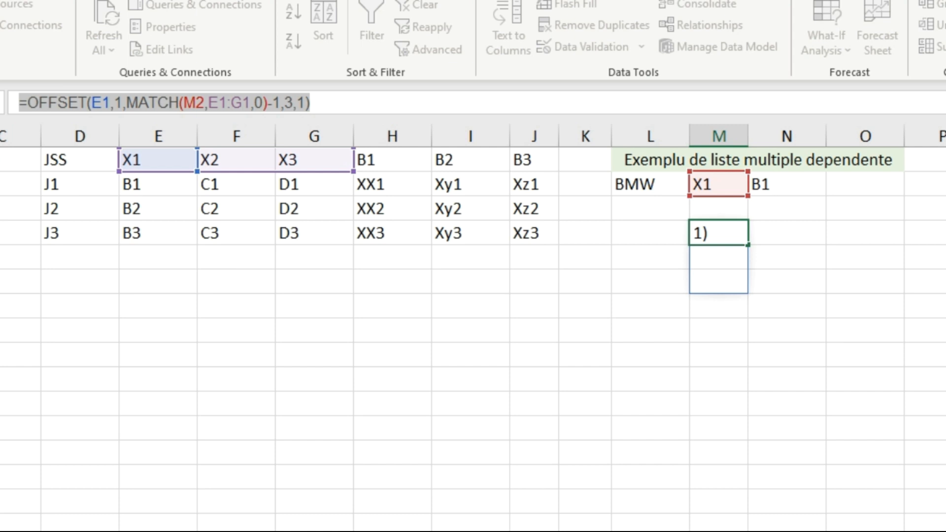
key(Escape)
Paste the formula into N4 and adapt its references to enter =OFFSET(H1,1,MATCH(N2,H1:J1,0)-1,3,1).
click(798, 231)
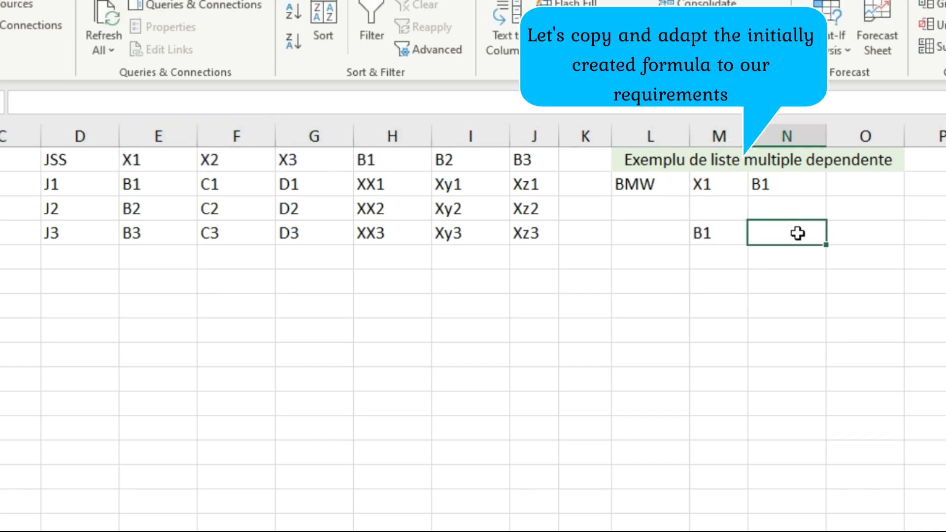
double_click(798, 233)
key(ctrl+v)
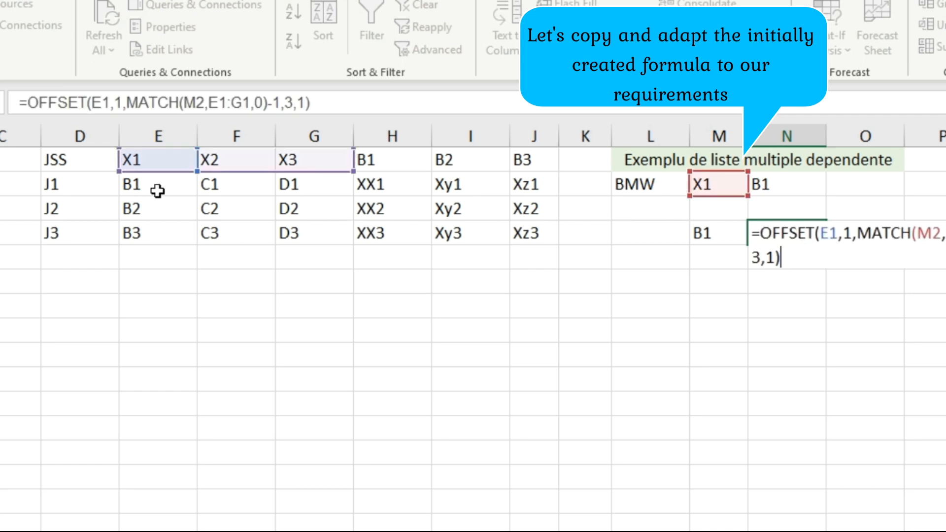
drag(163, 175, 410, 168)
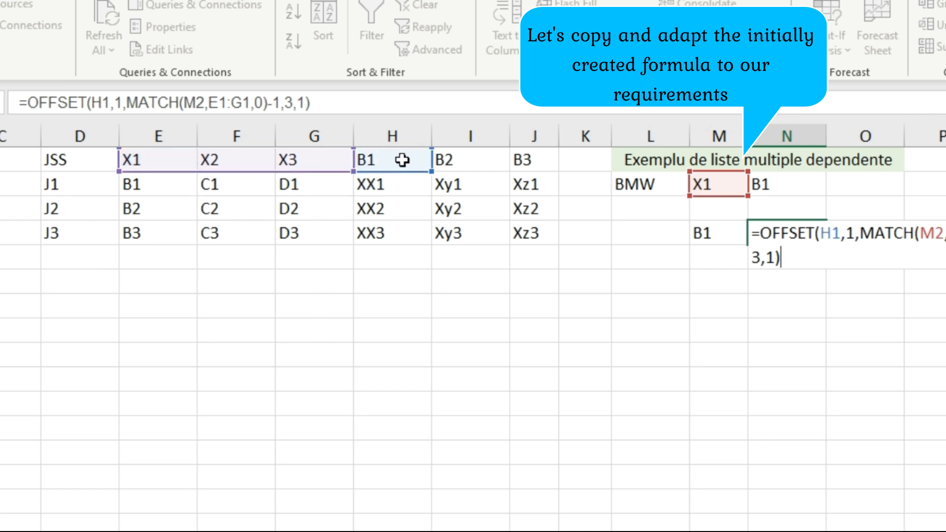
drag(288, 170, 459, 170)
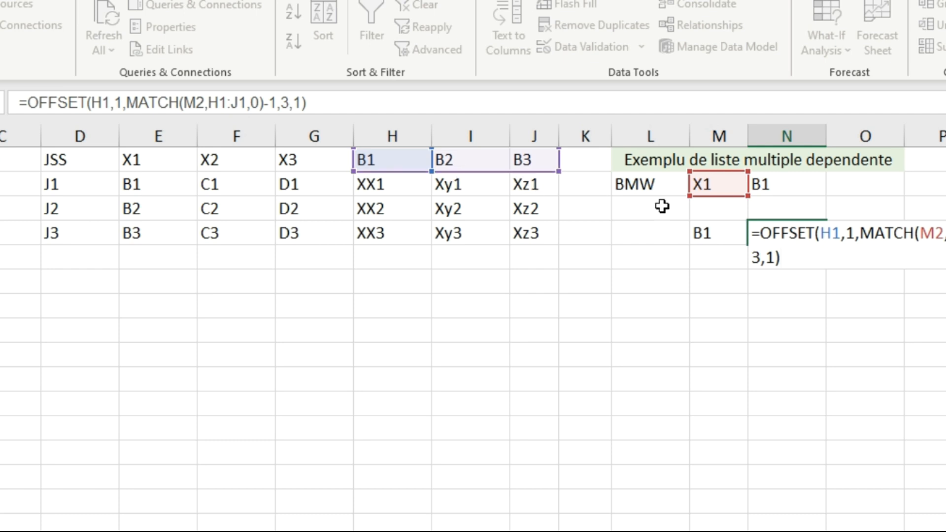
drag(711, 195, 753, 190)
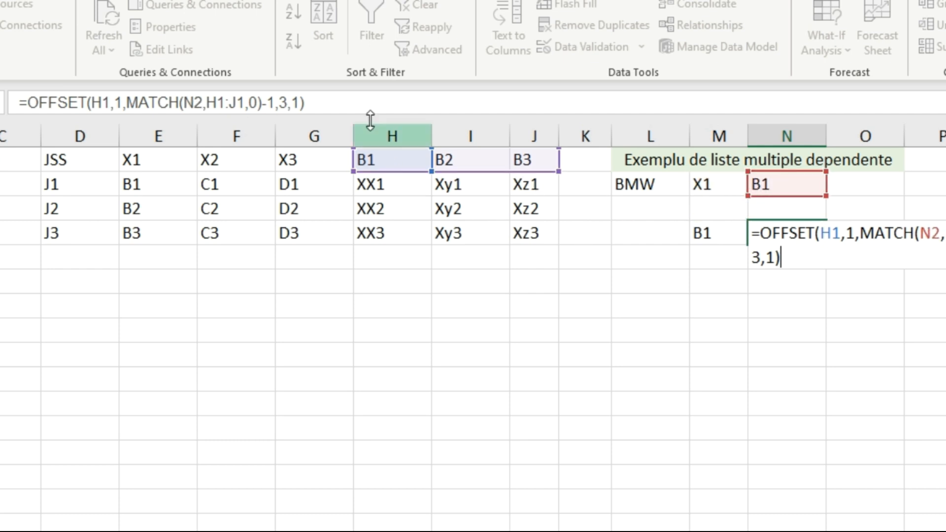
click(369, 104)
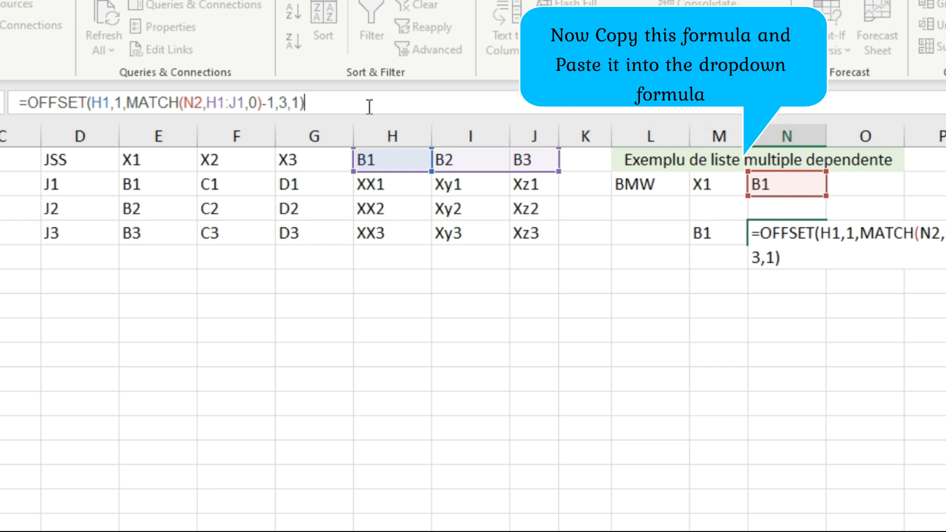
key(Return)
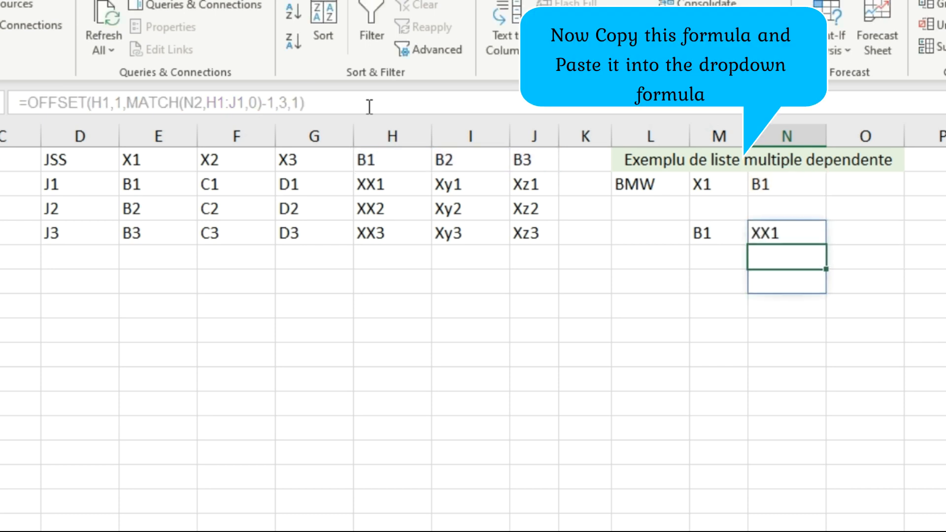
Copy the full text of the adapted OFFSET formula from N4 and leave the cell unedited.
click(808, 236)
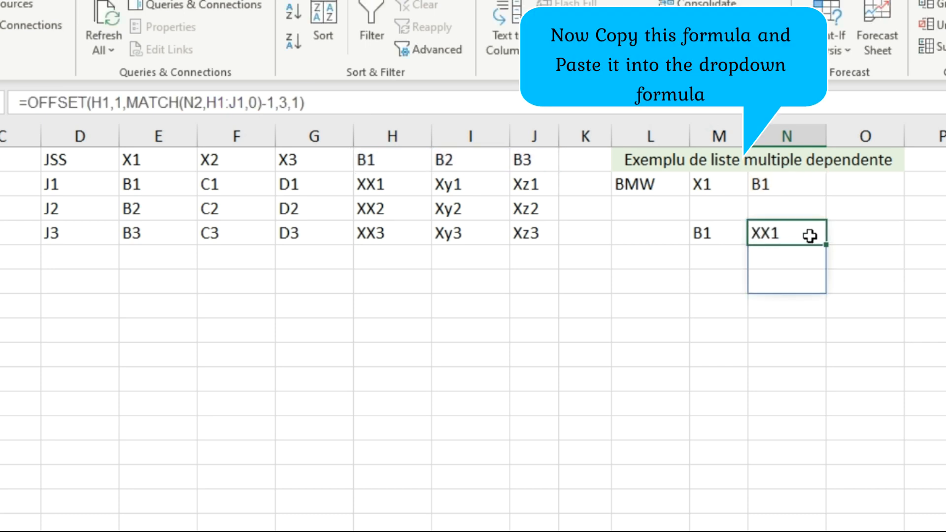
click(338, 109)
key(shift+Home)
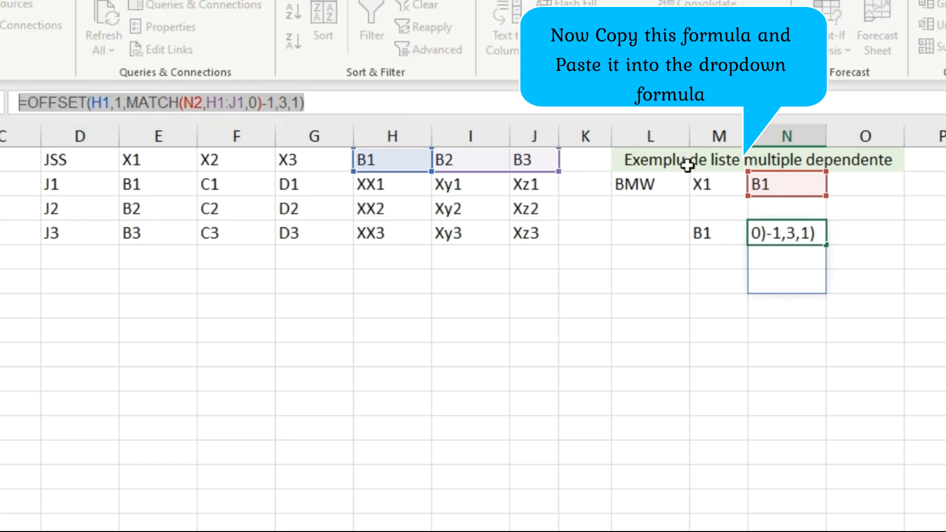
key(ctrl+c)
key(Escape)
Add a List data validation rule to O2 with the copied formula =OFFSET(H1,1,MATCH(N2,H1:J1,0)-1,3,1) as its source.
click(883, 184)
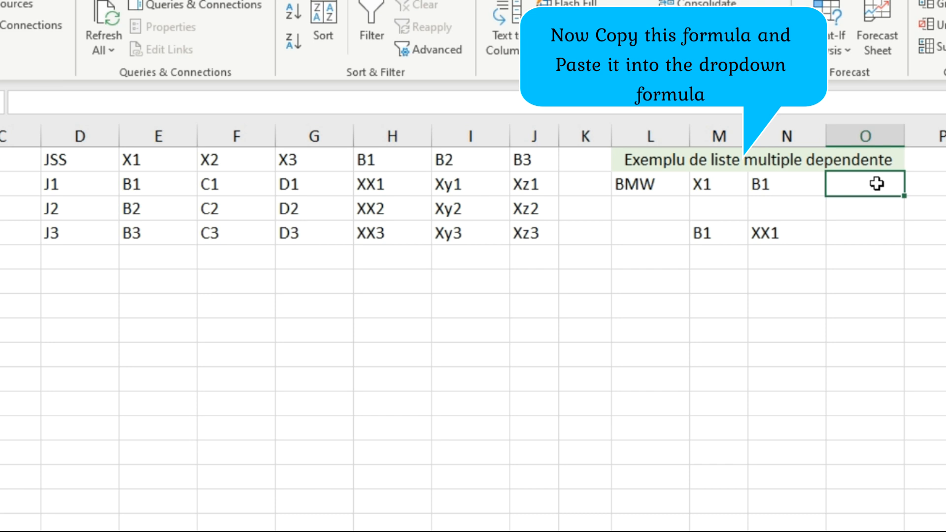
key(alt+a)
key(v)
key(v)
click(650, 310)
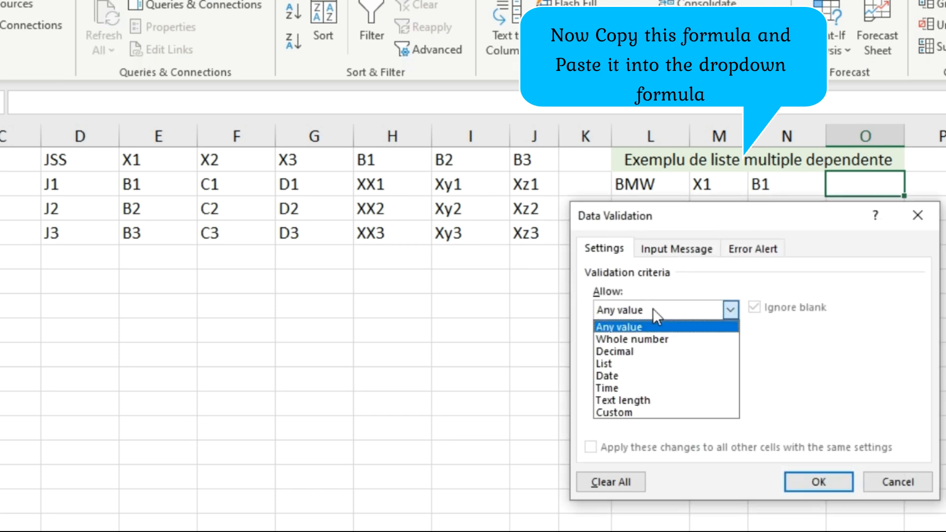
click(649, 361)
click(653, 385)
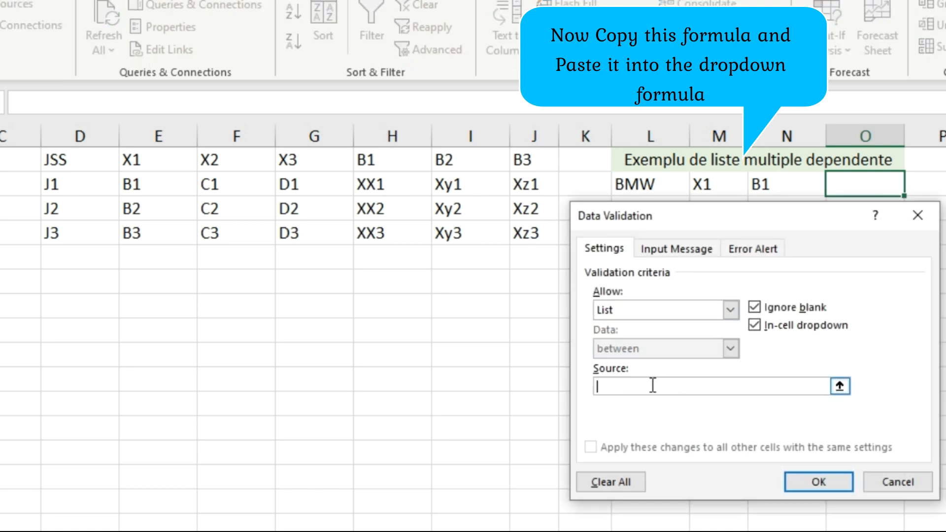
key(ctrl+v)
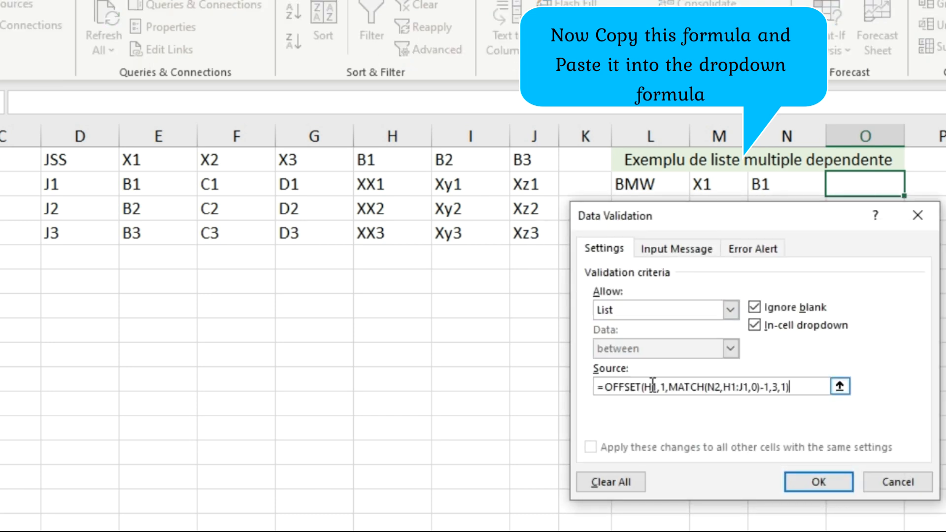
click(821, 482)
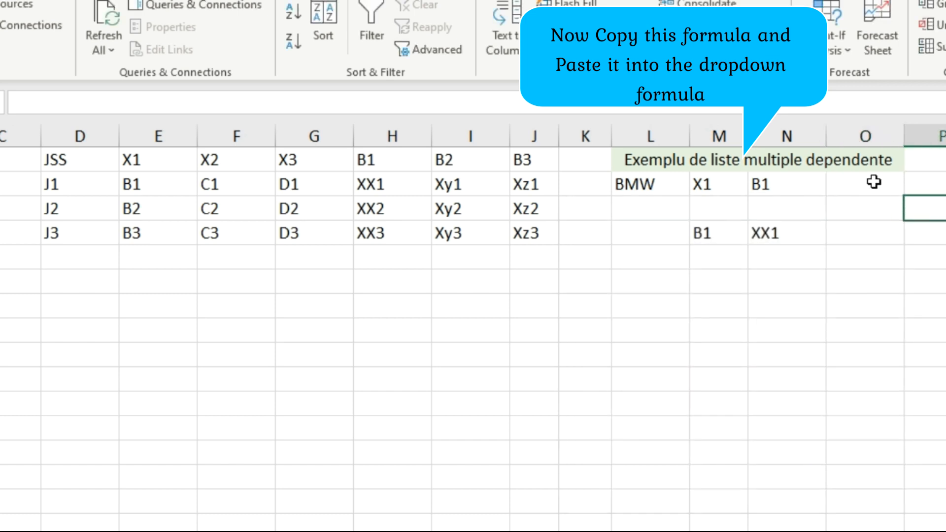
Choose XX1 in O2, and set N2 to B2 to check the options offered in O2's list.
click(912, 188)
click(874, 203)
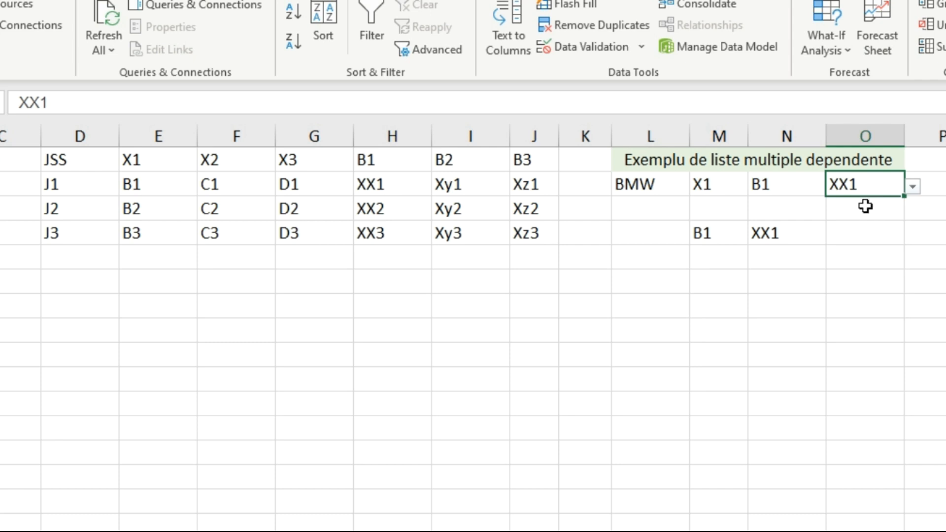
click(792, 181)
click(834, 186)
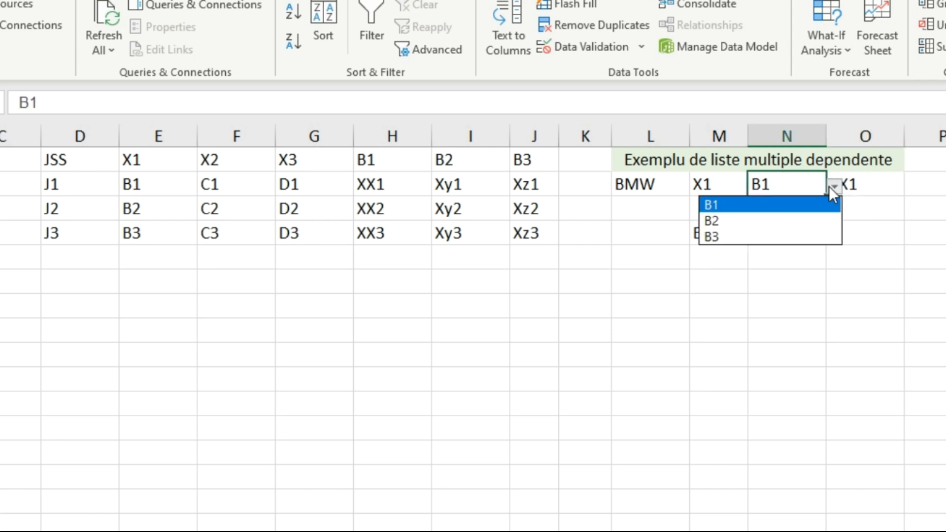
click(805, 218)
click(858, 186)
click(907, 186)
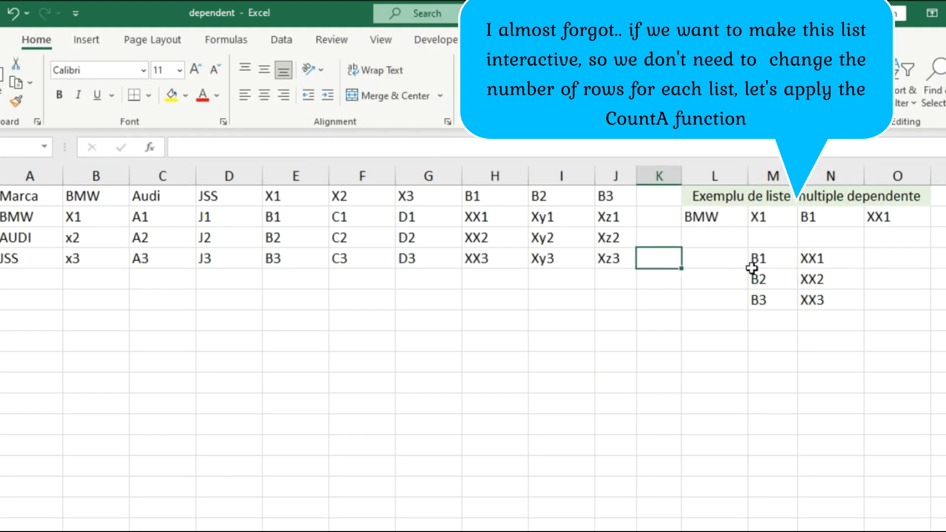
Copy the OFFSET formula text from M4 and enter the same formula in O4.
click(764, 264)
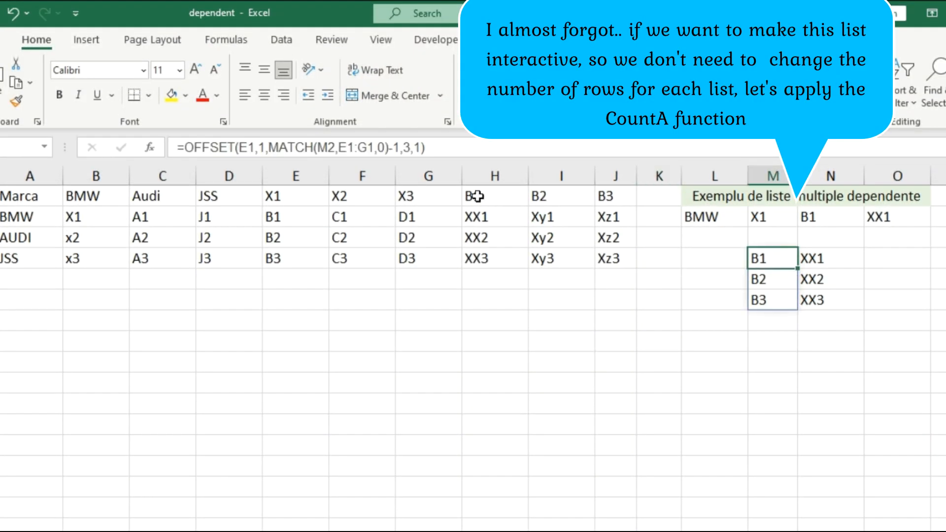
drag(456, 147, 182, 158)
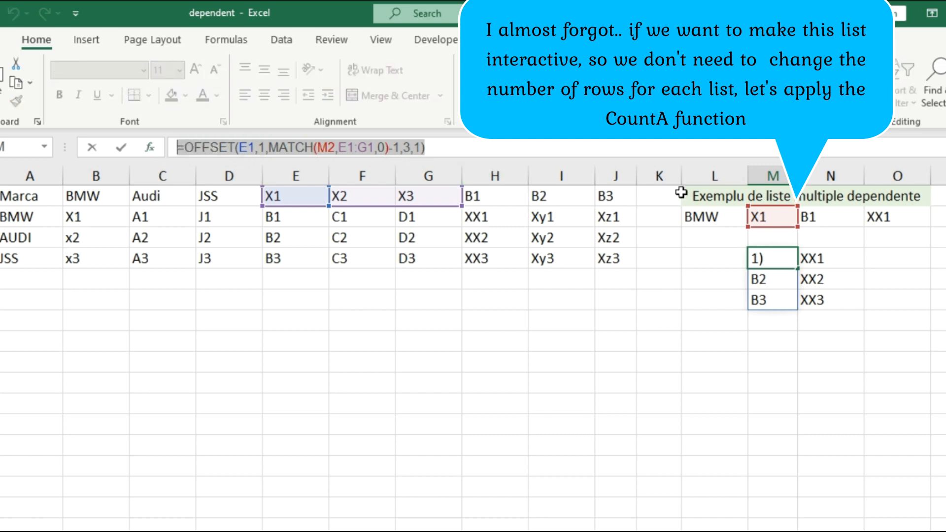
key(Escape)
click(895, 250)
double_click(897, 255)
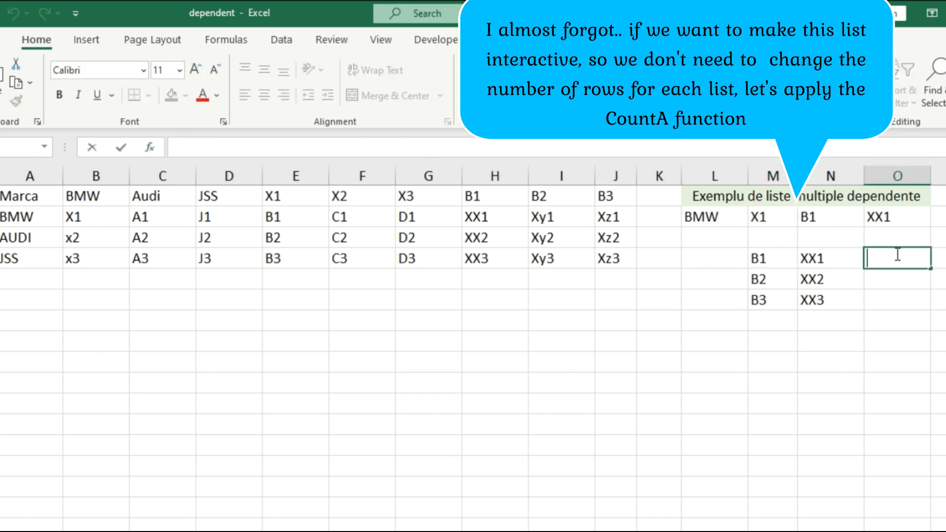
text(=)
key(ctrl+v)
key(Return)
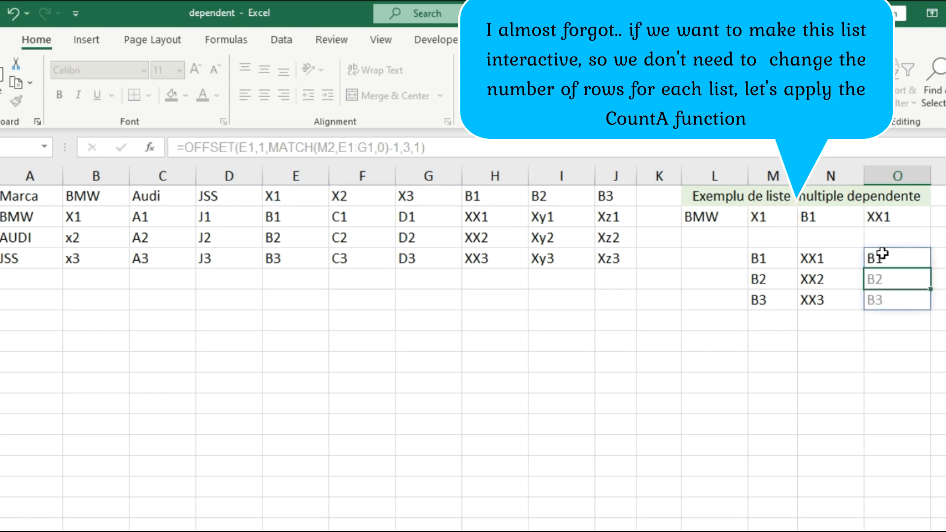
click(897, 257)
Start wrapping the OFFSET formula in M4 in a COUNTA function.
click(774, 259)
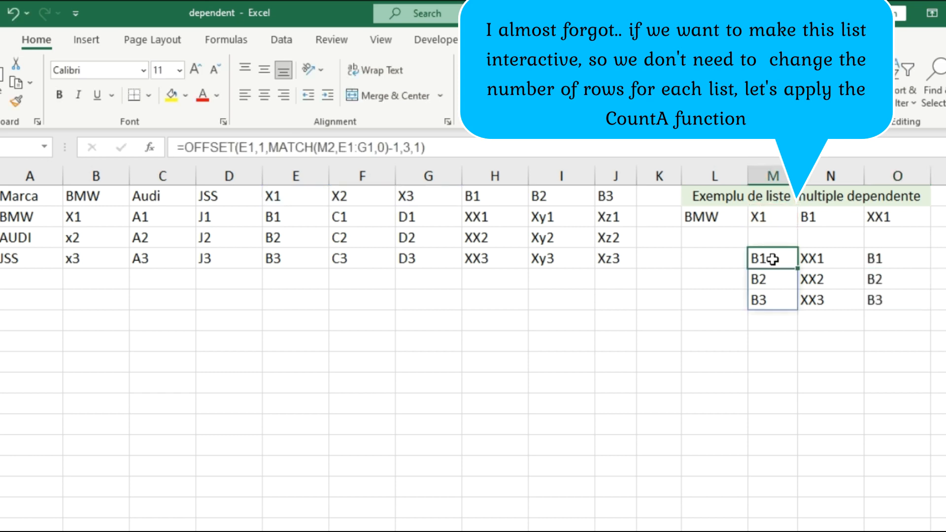
click(187, 148)
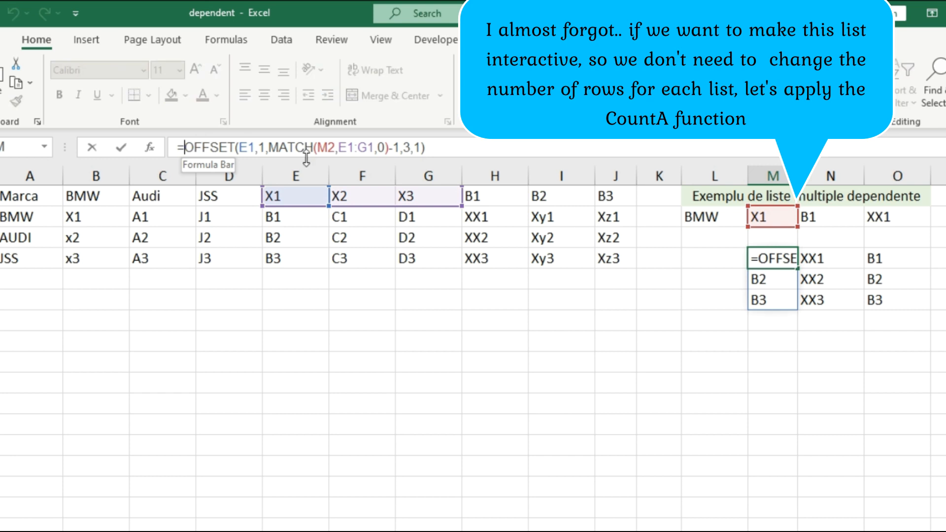
text(count)
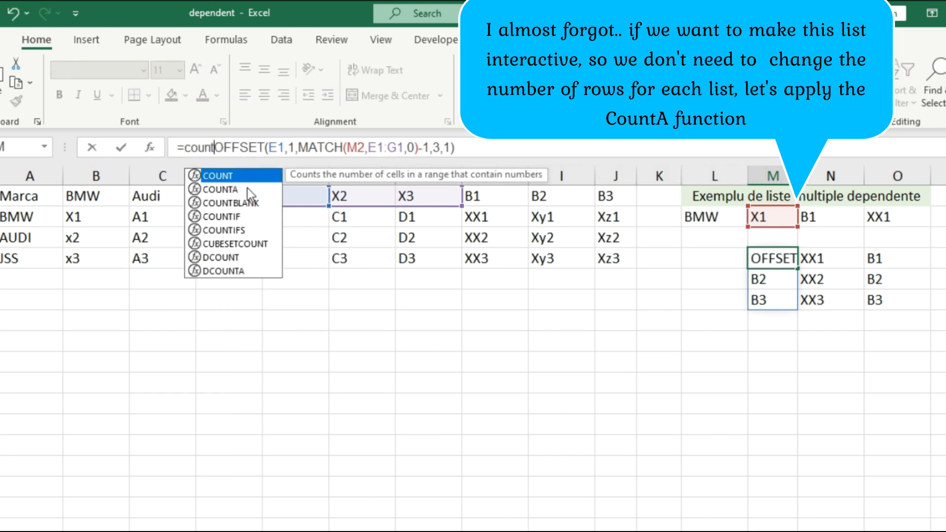
double_click(249, 190)
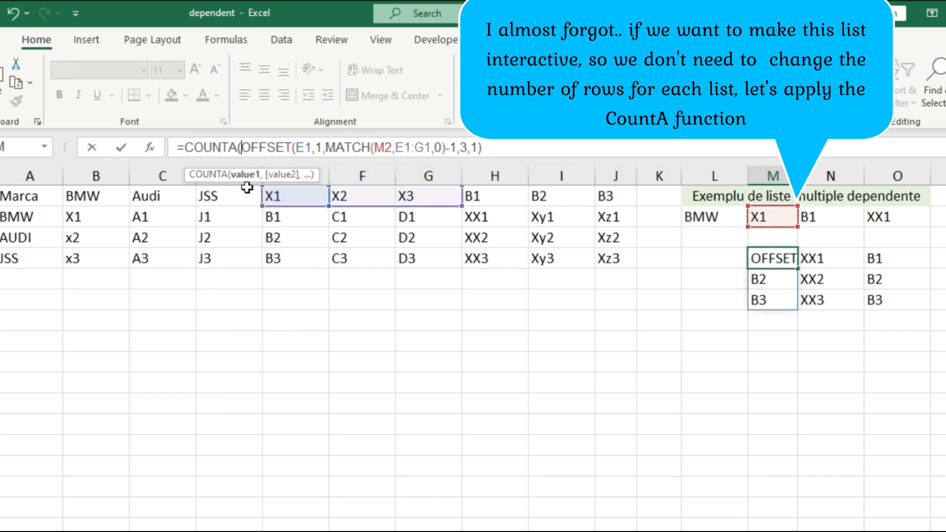
Replace the height and width arguments with a height of 20 and enter =COUNTA(OFFSET(E1,1,MATCH(M2,E1:G1,0)-1,20)) in M4.
click(478, 149)
key(BackSpace)
key(BackSpace)
key(BackSpace)
text(20)
key(Right)
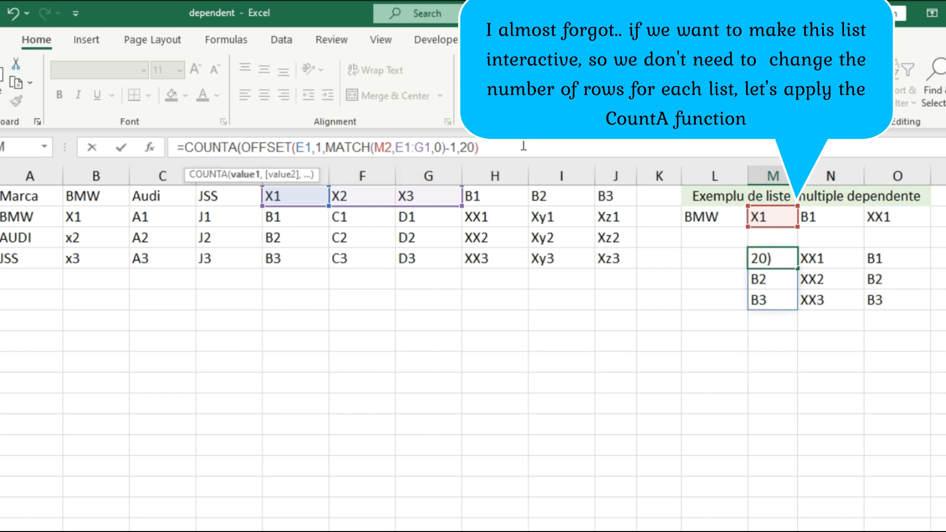
text())
key(Return)
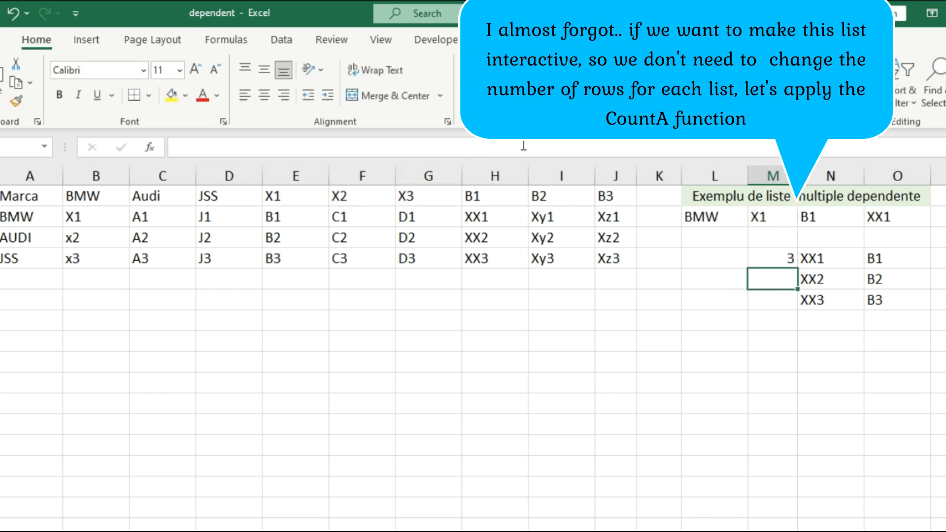
click(790, 262)
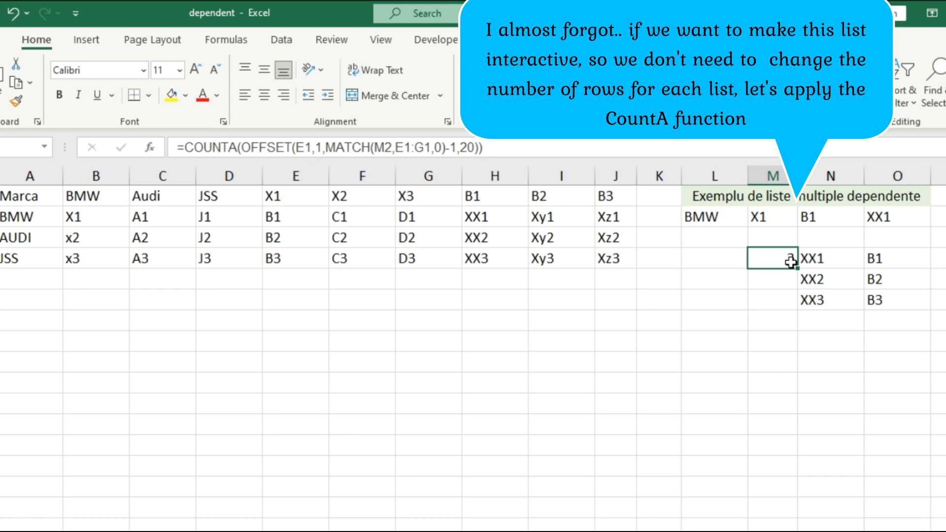
Copy the COUNTA formula text from M4 and use it, without its equals sign, as the height argument of the OFFSET formula in O4.
click(535, 147)
key(shift+Home)
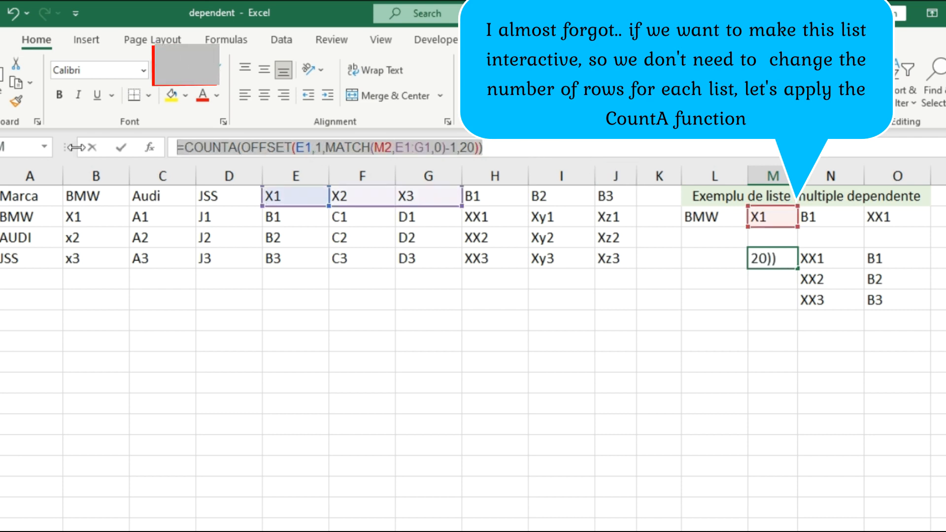
key(ctrl+c)
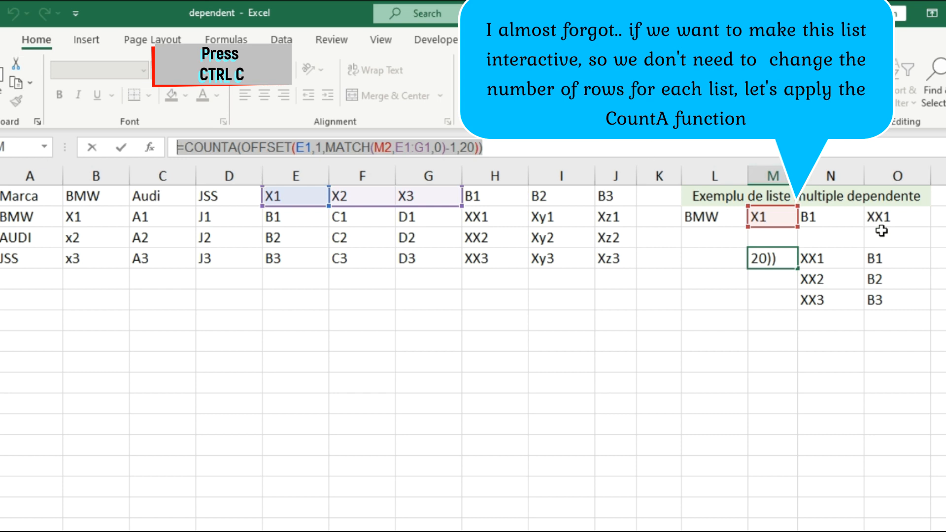
click(904, 256)
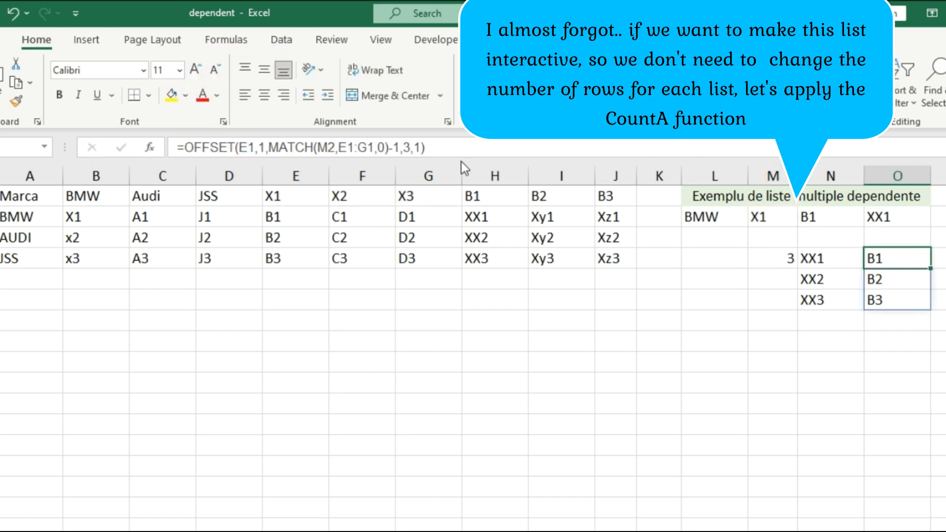
click(413, 148)
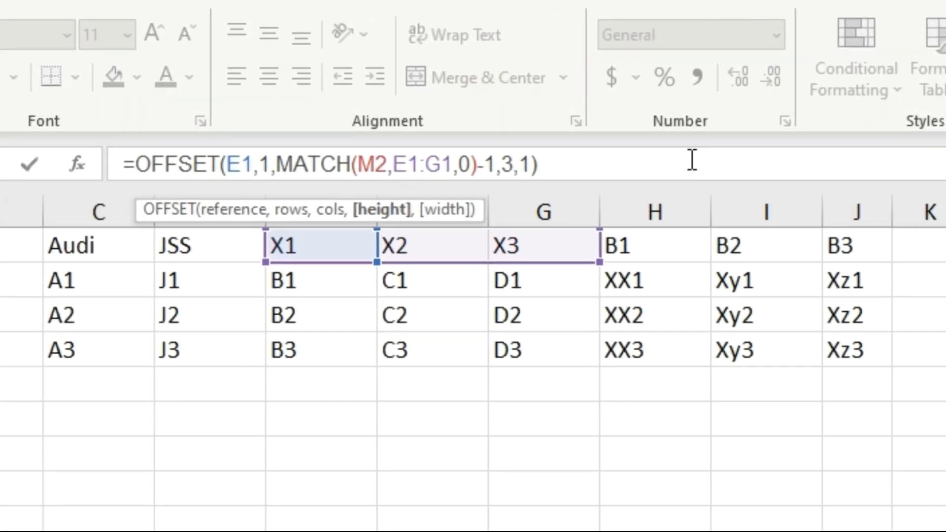
key(BackSpace)
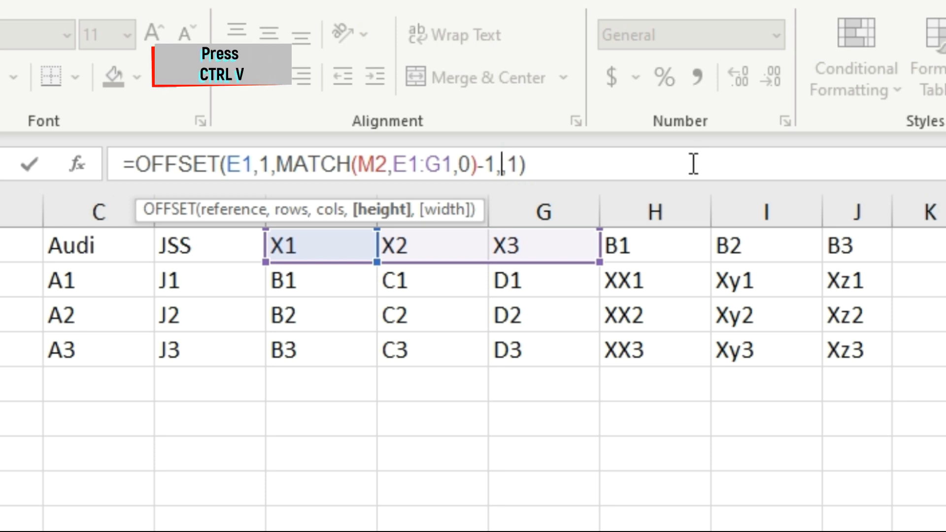
key(ctrl+v)
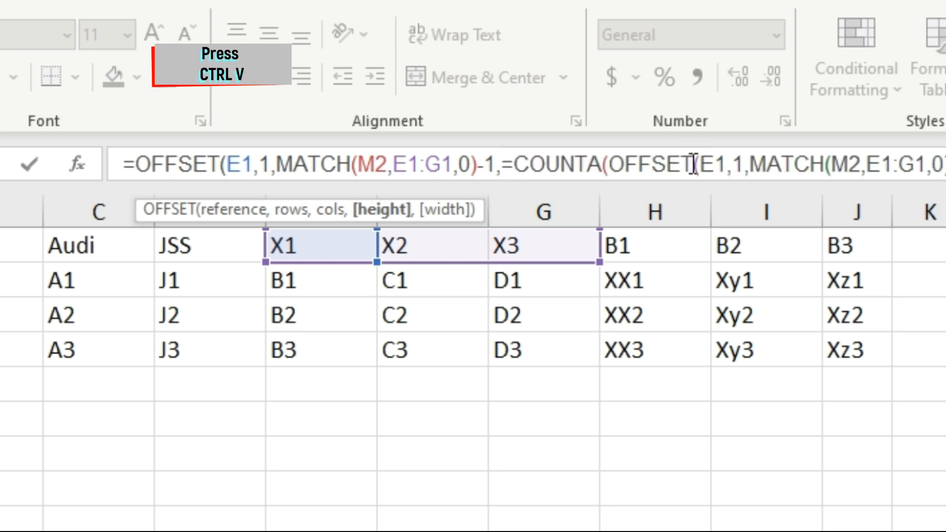
click(515, 164)
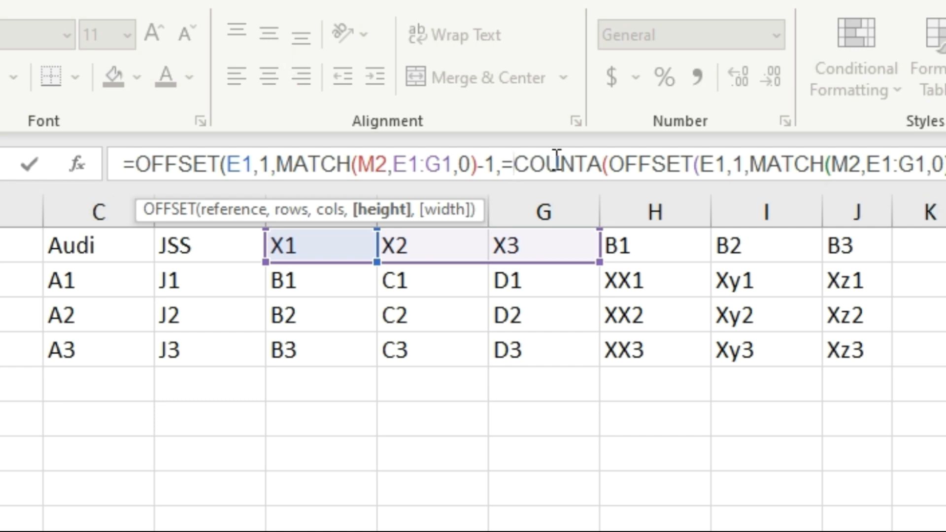
key(BackSpace)
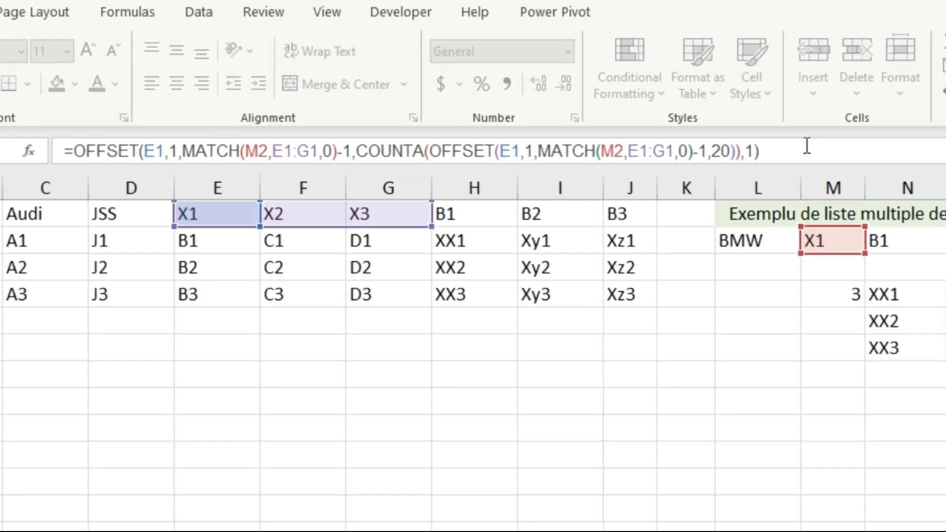
key(Return)
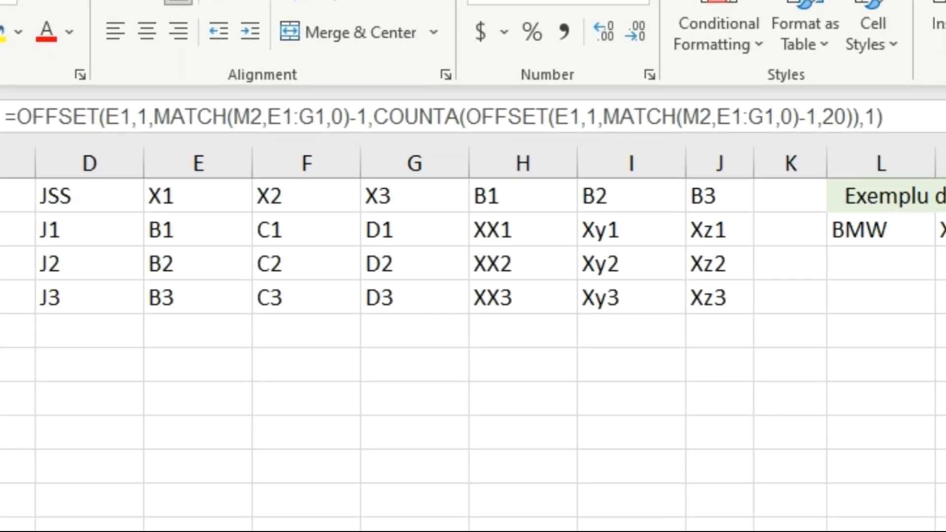
Copy the combined OFFSET and COUNTA formula from O4 and set it as the source of N2's data validation list.
drag(825, 122, 90, 121)
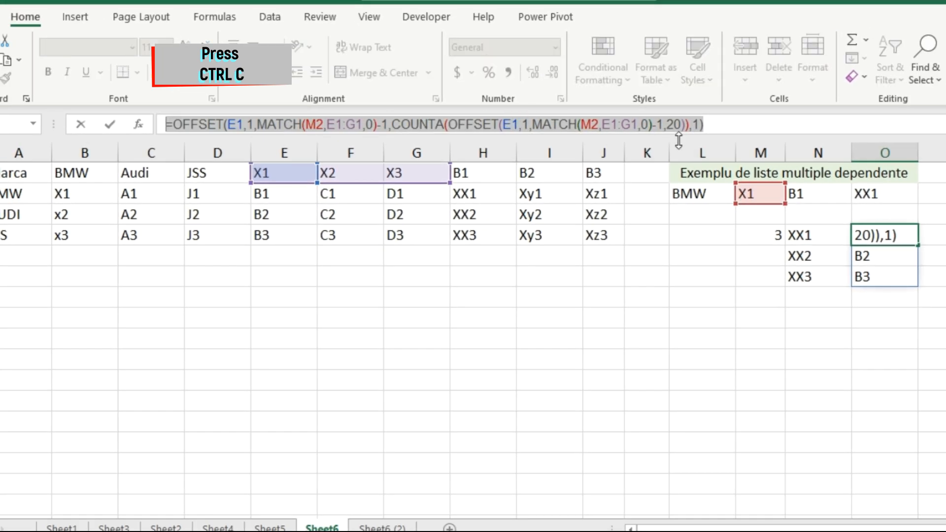
key(ctrl+c)
key(Escape)
click(804, 193)
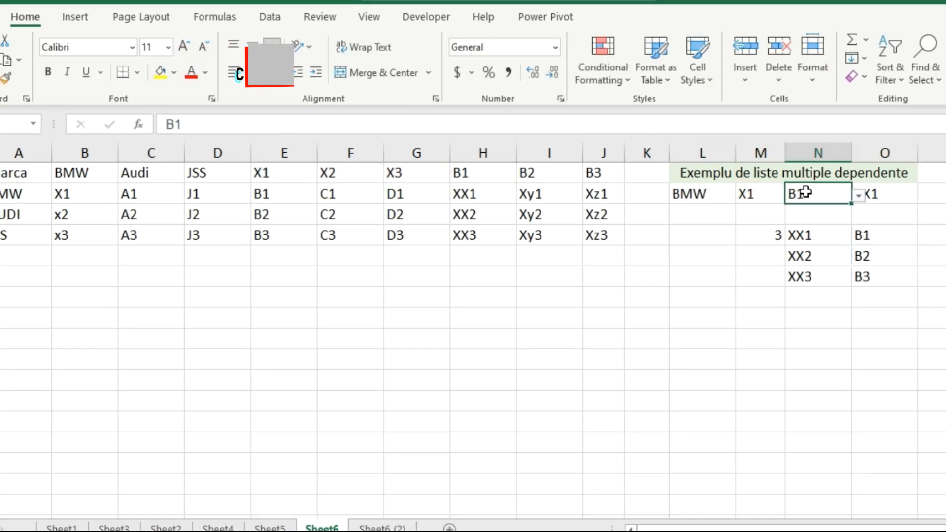
key(alt)
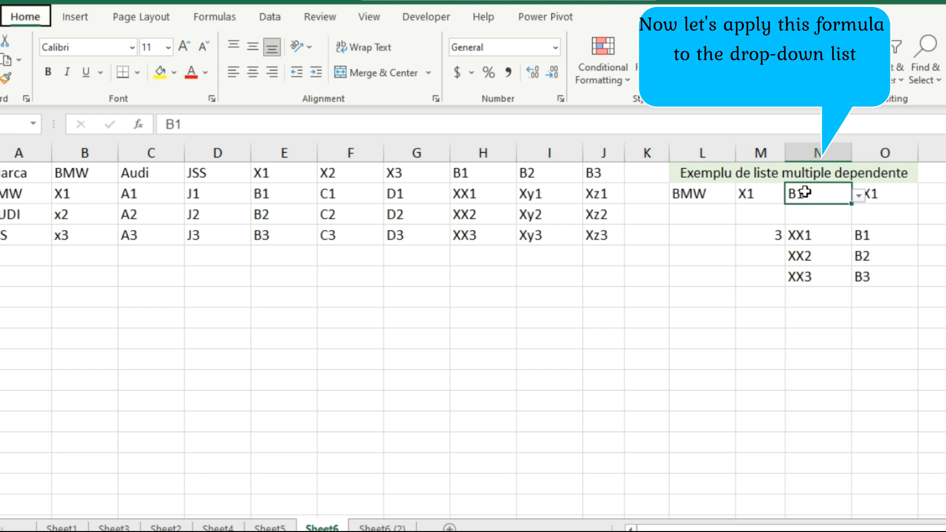
key(a)
key(v)
key(v)
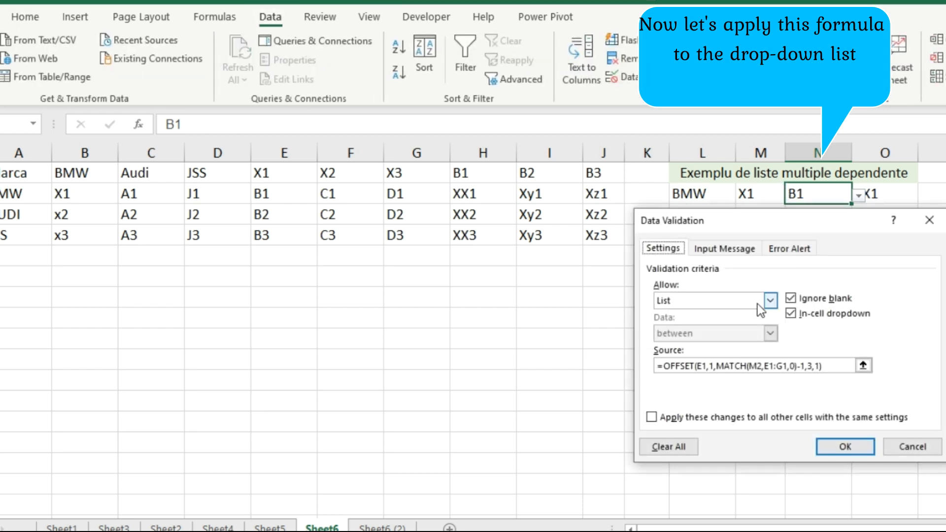
key(alt+s)
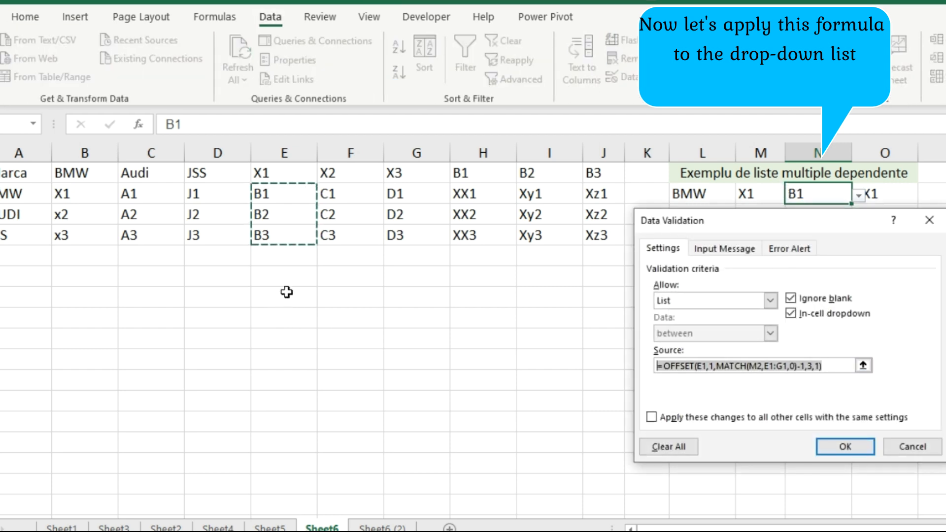
key(ctrl+v)
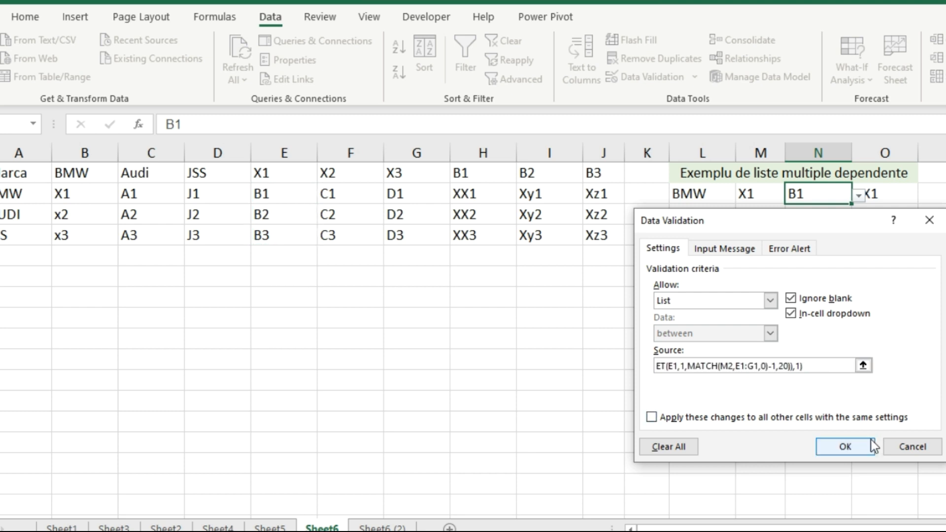
click(844, 447)
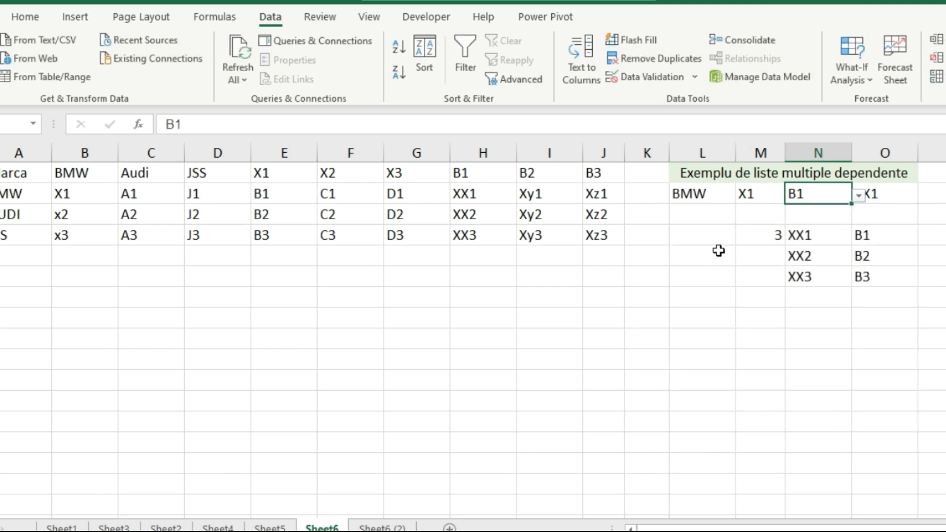
Test N2's drop-down list by choosing B2 and switching back to B1.
click(718, 251)
click(816, 196)
click(855, 196)
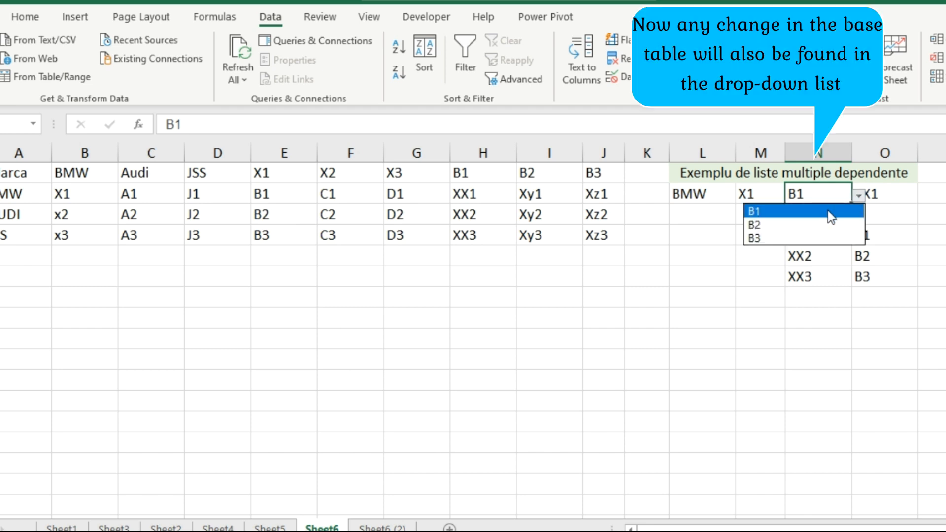
click(823, 224)
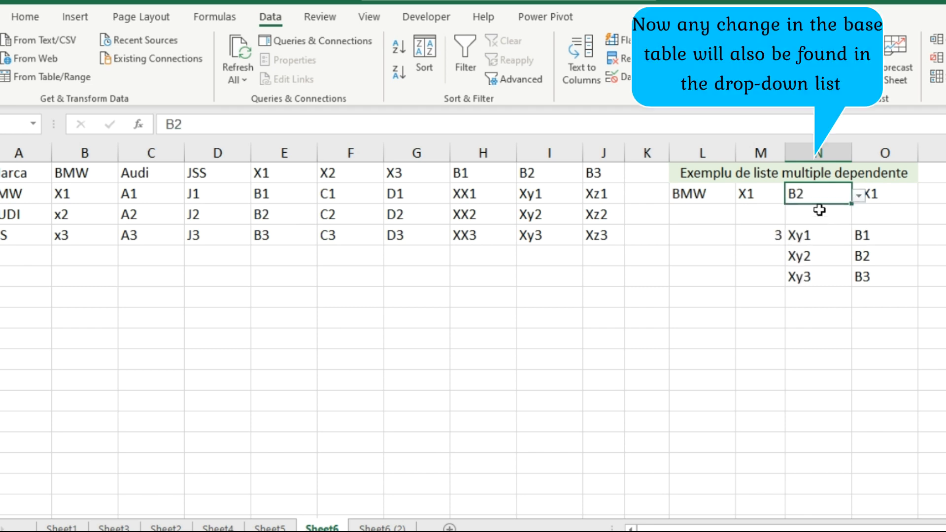
click(857, 195)
click(824, 212)
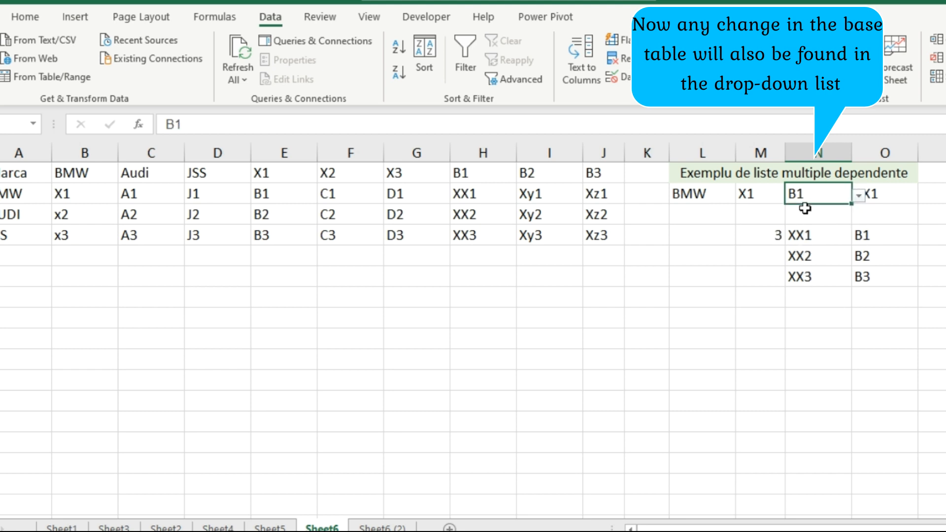
Add aaaa in E5 under the X1 column and sss in F5 under the X2 column.
click(280, 252)
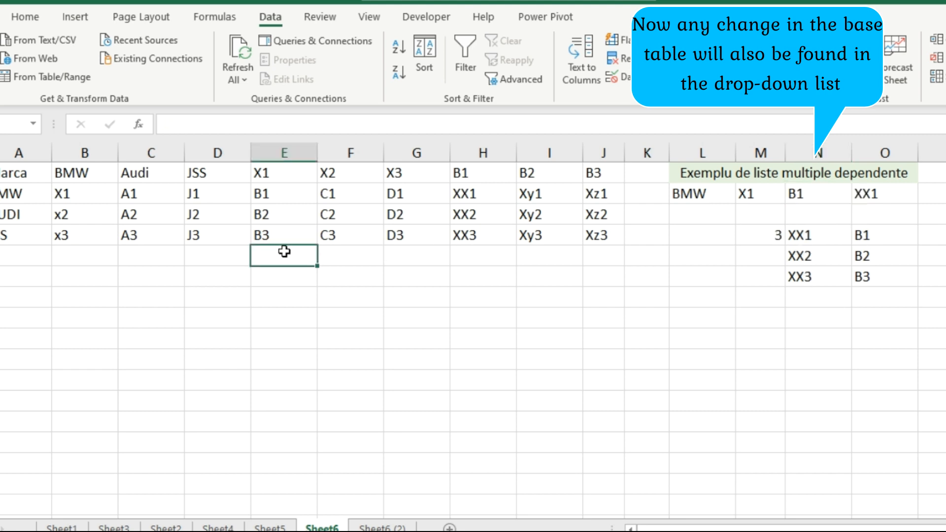
text(aaaa)
click(348, 254)
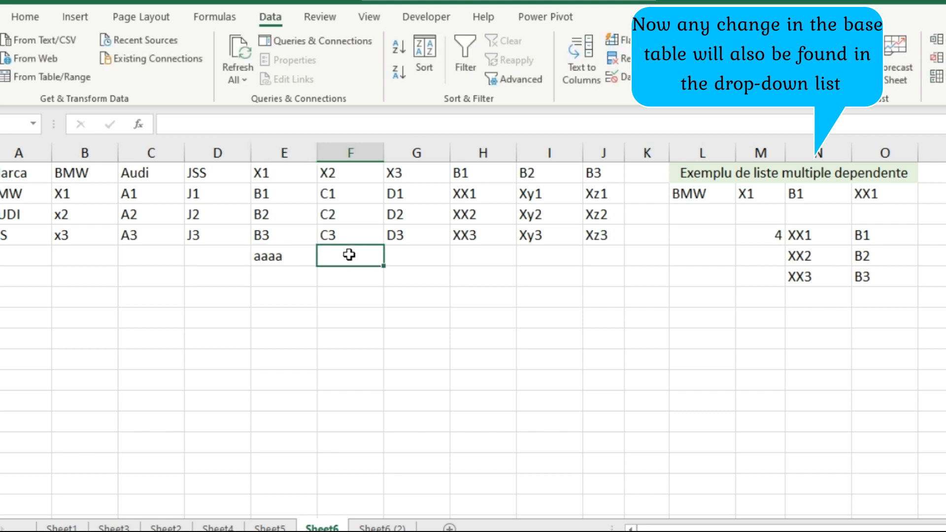
text(sss)
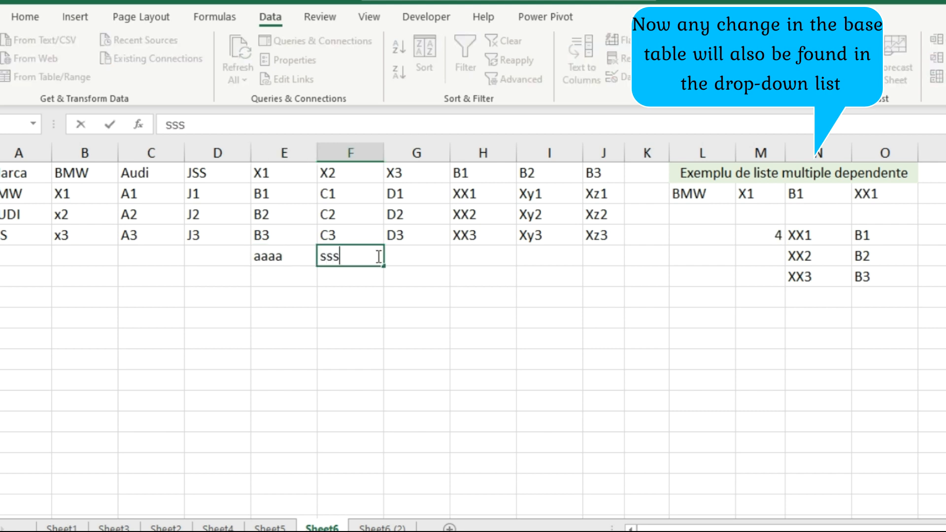
click(398, 258)
click(219, 258)
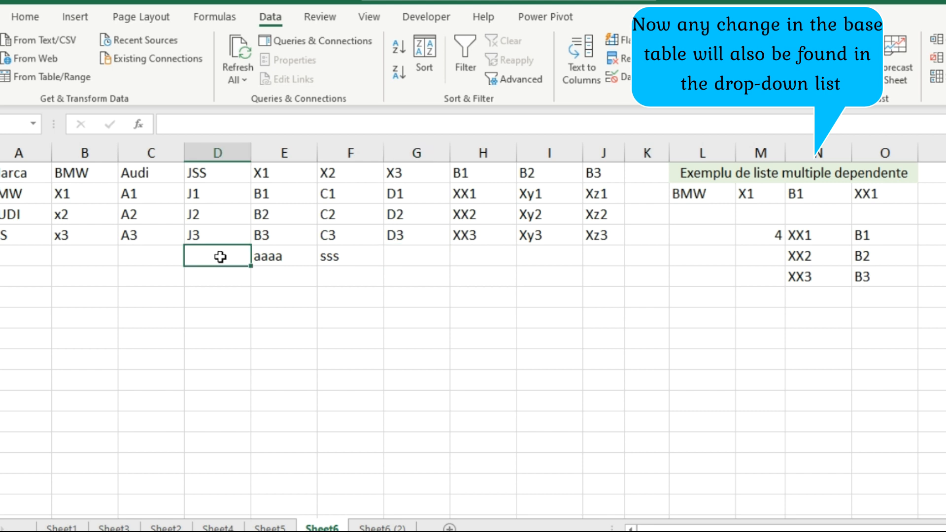
Check the options offered in N2's drop-down list for the new X1 entry.
click(838, 194)
click(857, 197)
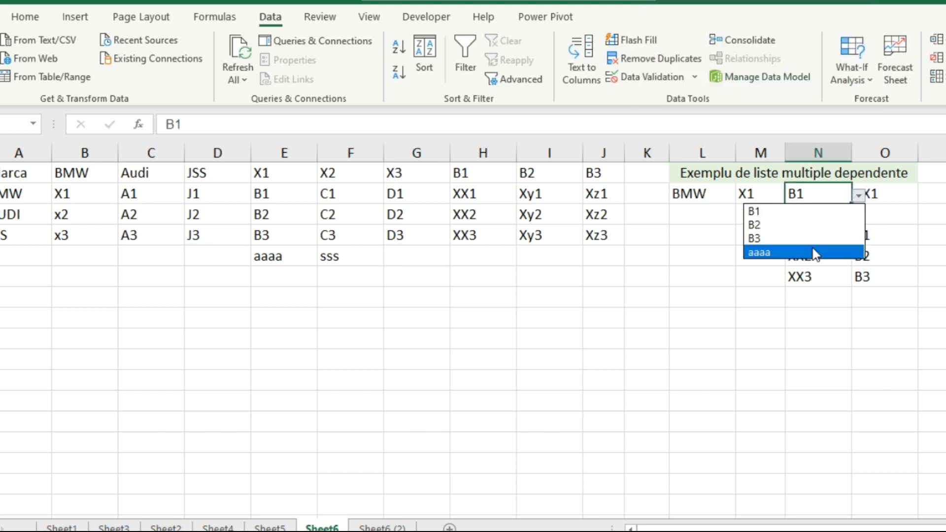
click(903, 225)
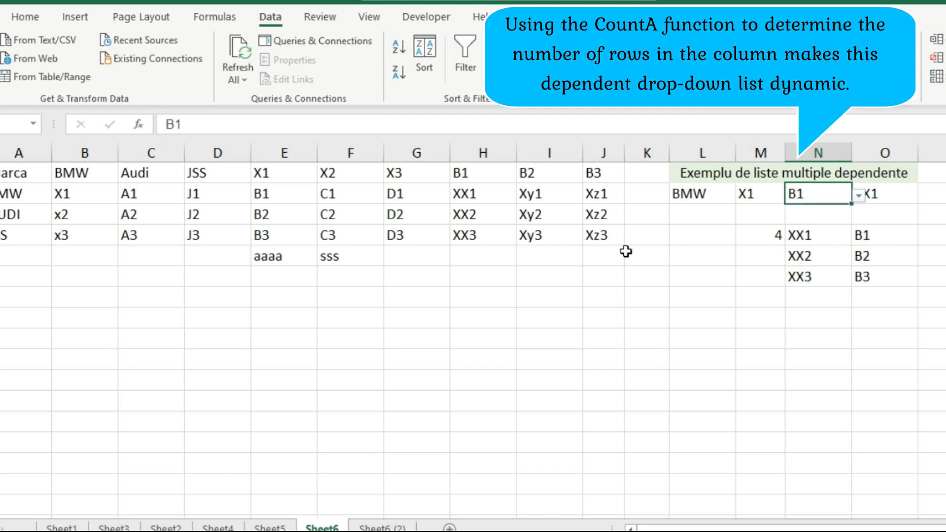
Enter zzzzz in H5 under the B1 column and check the options offered in O2's list.
double_click(495, 254)
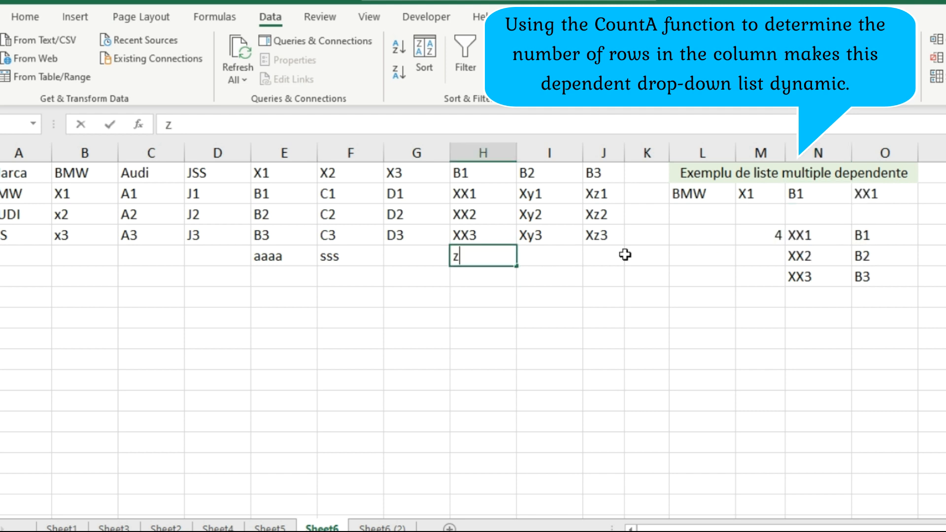
text(zzzzz)
click(889, 193)
click(926, 197)
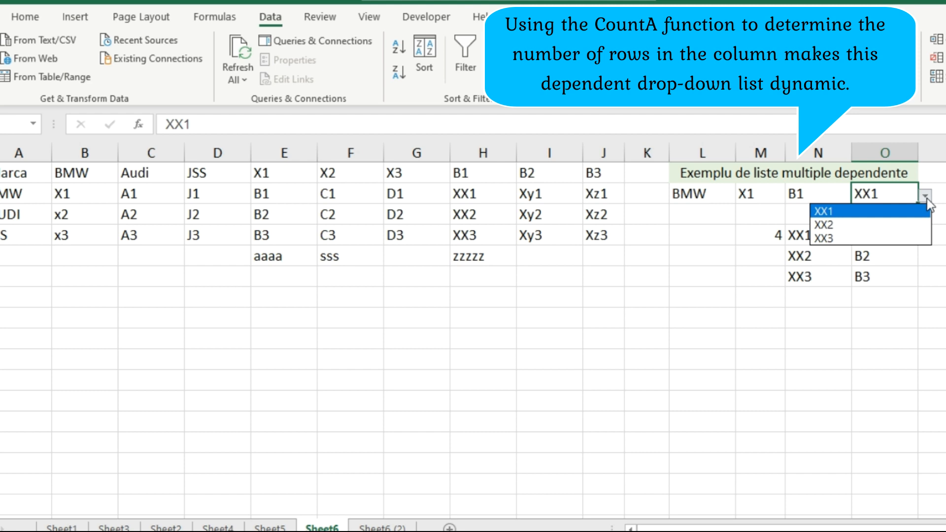
click(921, 210)
Enter qqqqq in E6 under the X1 column and check the options offered in N2's list.
click(281, 279)
text(qqqqq)
click(817, 207)
click(822, 199)
click(857, 197)
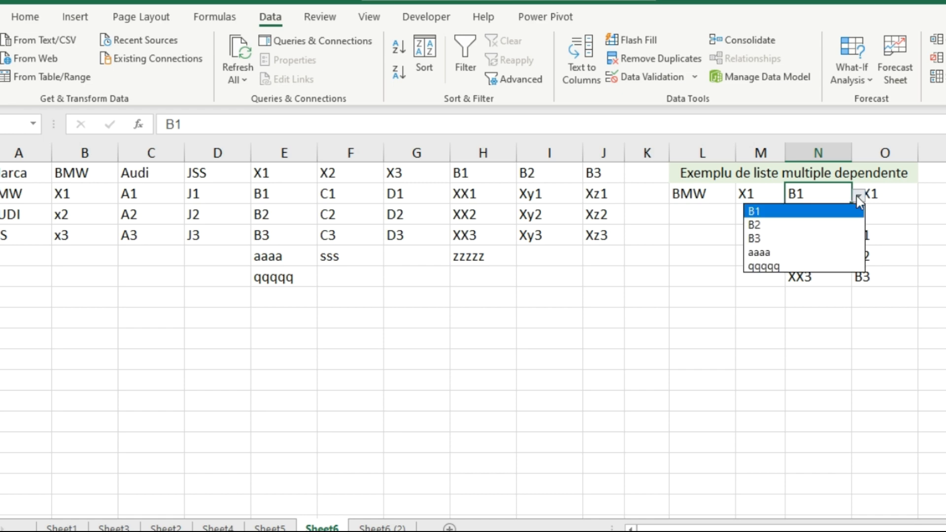
click(856, 196)
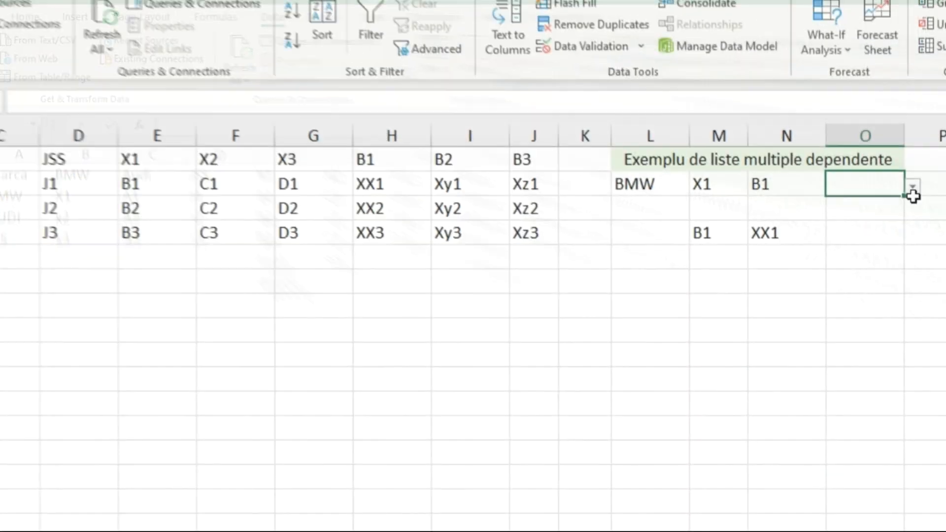
Test the dependent lists by choosing XX1 in O2, followed by B2 in N2 with Xy2 in O2.
click(912, 188)
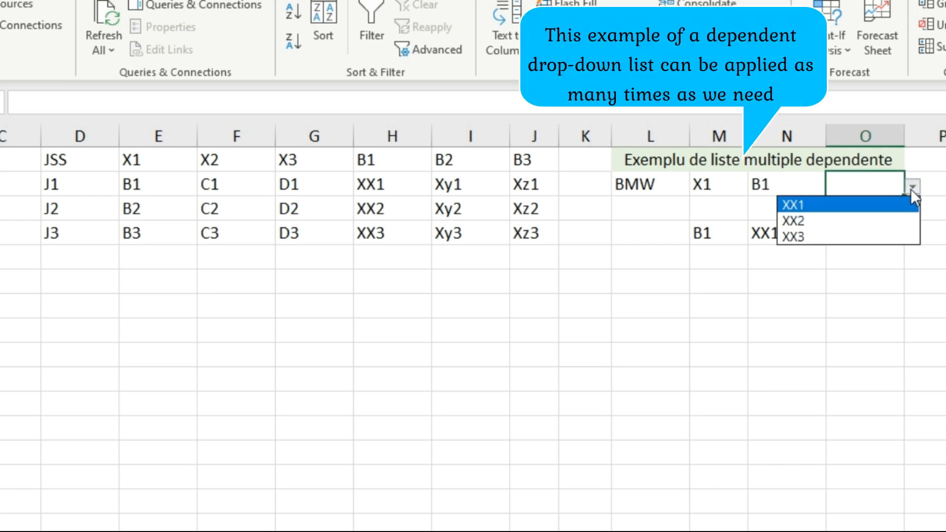
click(874, 203)
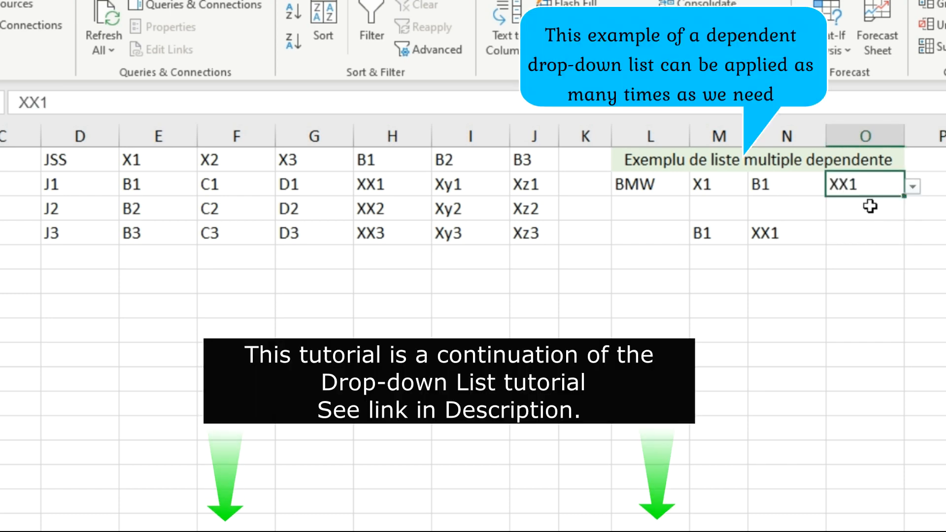
click(834, 186)
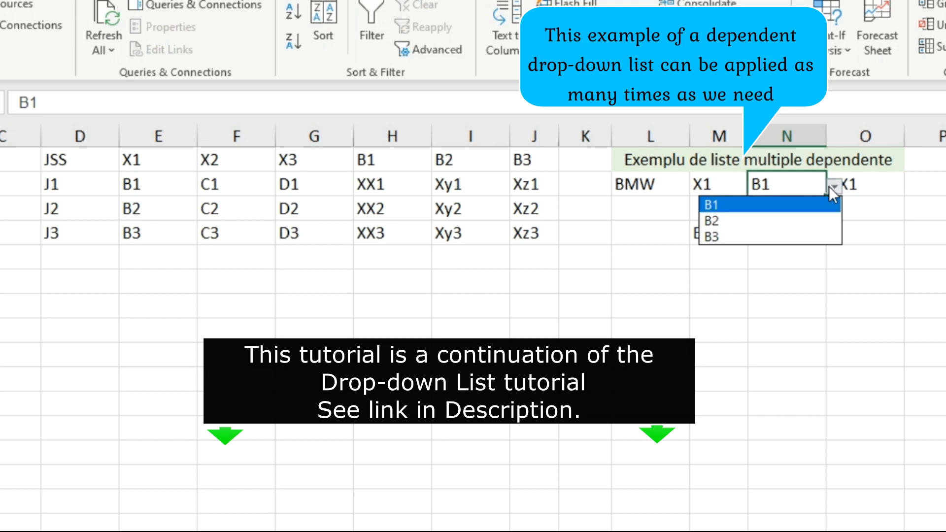
click(806, 218)
click(857, 186)
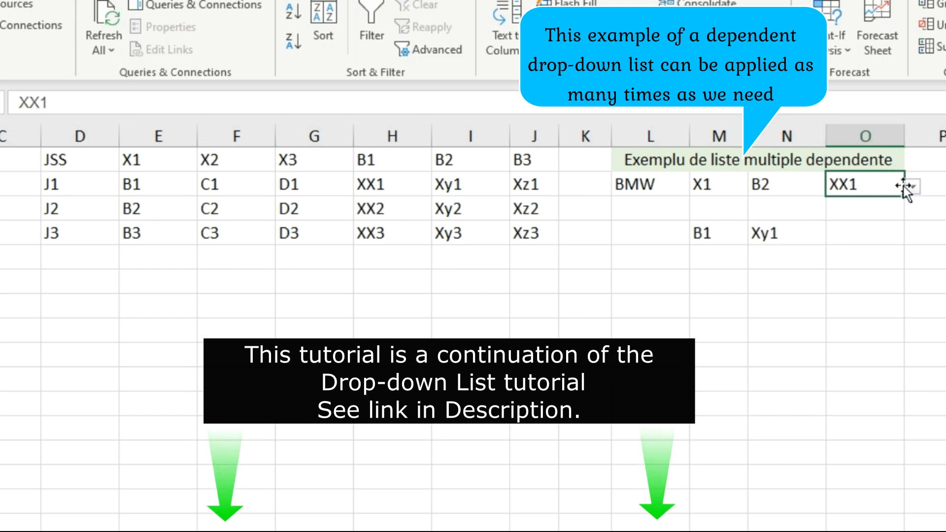
click(908, 186)
click(862, 221)
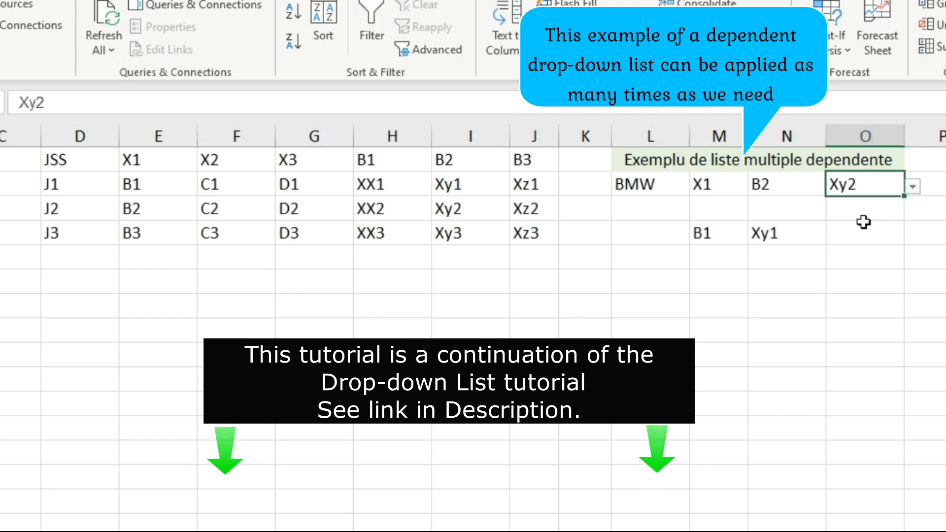
Choose B3 in N2 and Xz2 in the dependent list in O2.
click(803, 184)
click(833, 188)
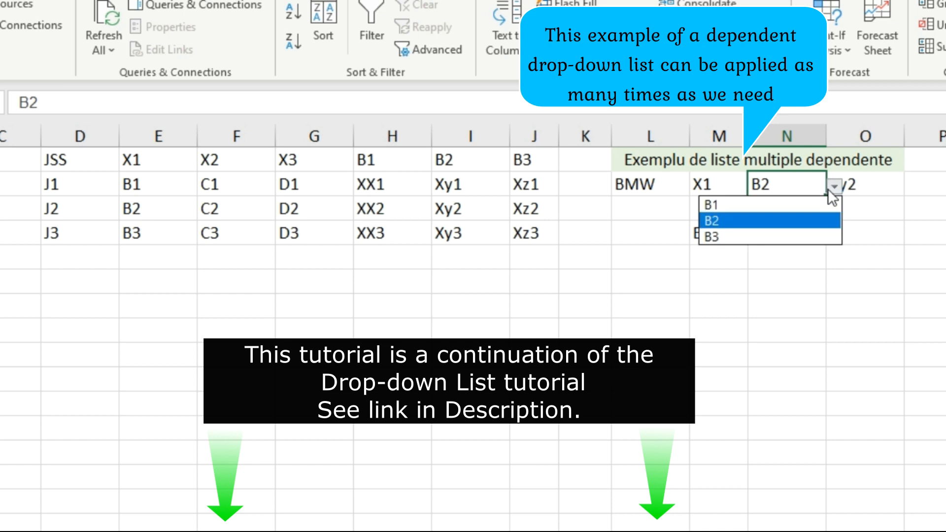
click(794, 237)
click(889, 191)
click(910, 187)
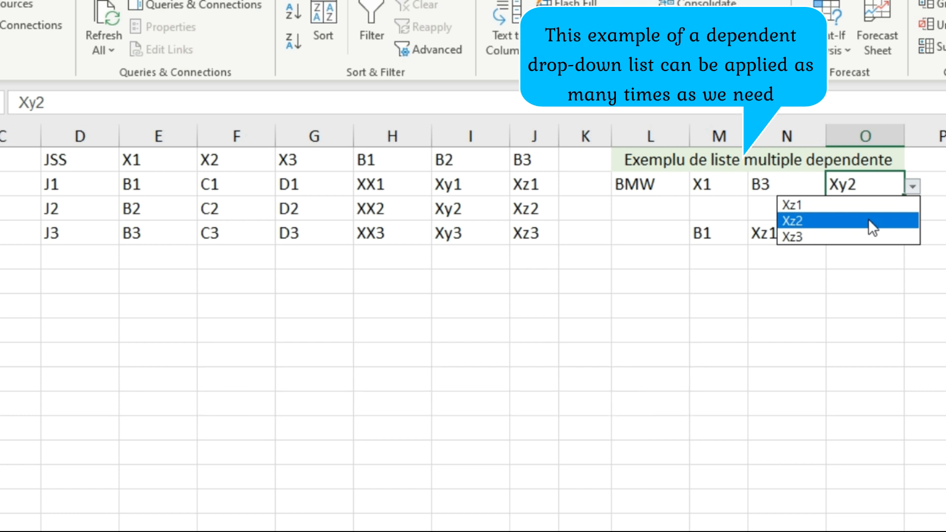
click(868, 218)
Clear the contents of L2:O6, including the helper formulas below the drop-down lists.
drag(649, 185, 869, 285)
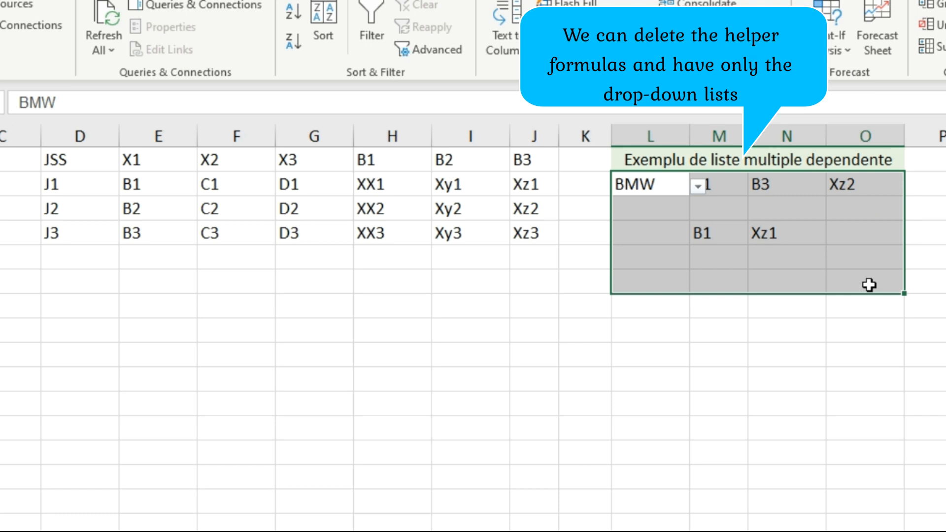
right_click(730, 238)
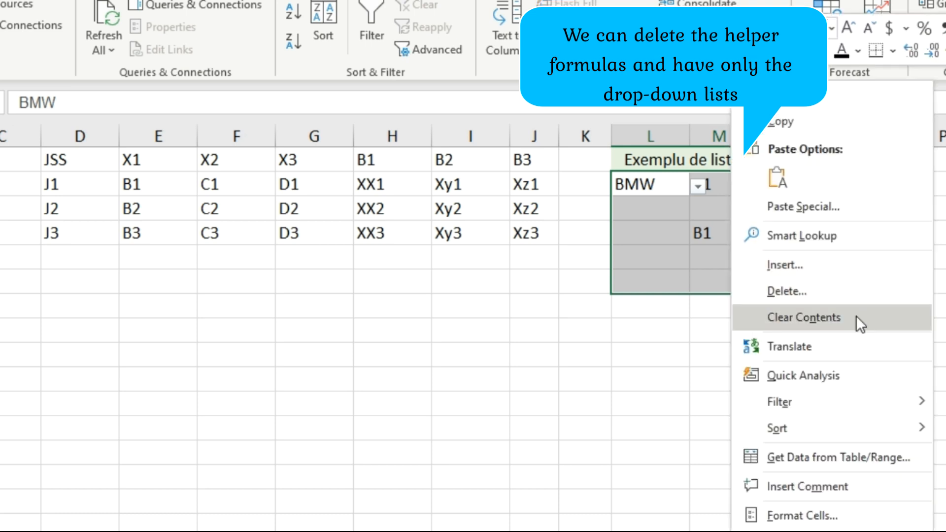